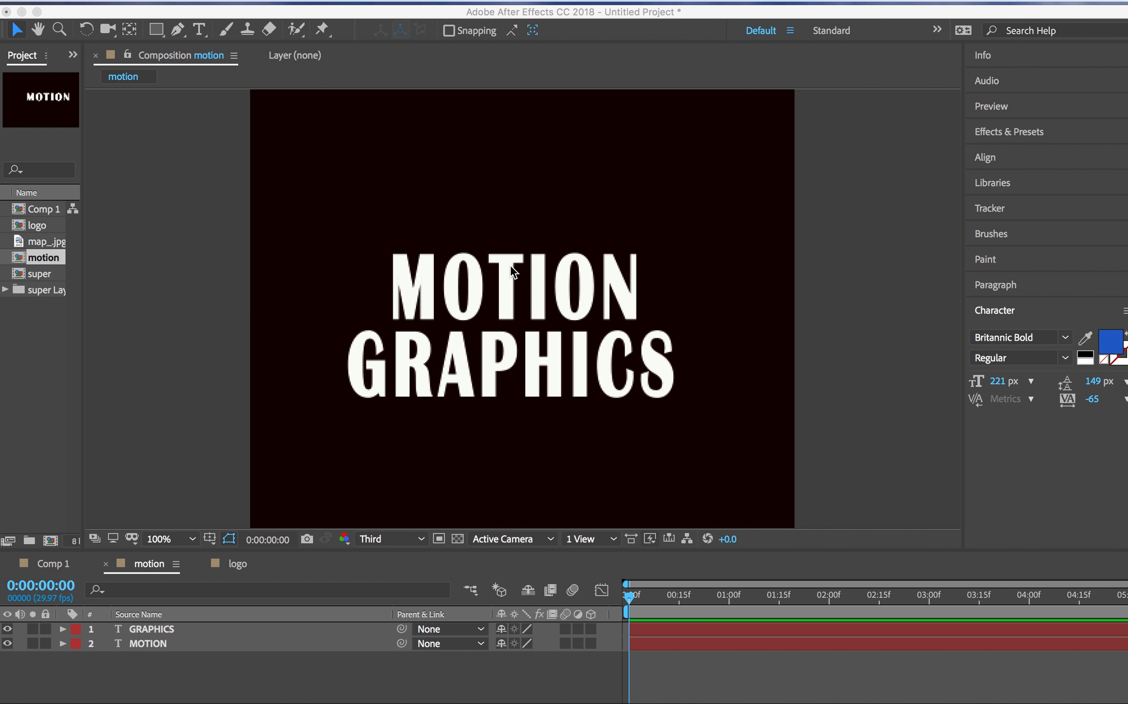
Reduce the GRAPHICS text to a font size of 180 px and reposition it beneath MOTION.
click(9, 646)
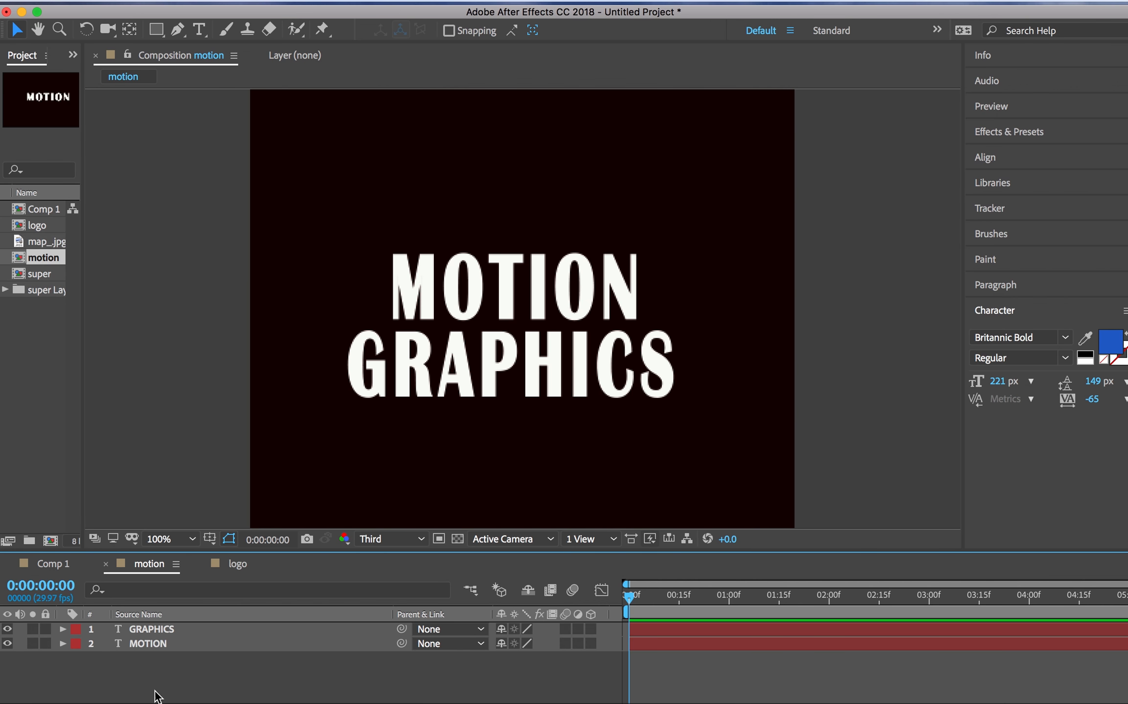
click(152, 630)
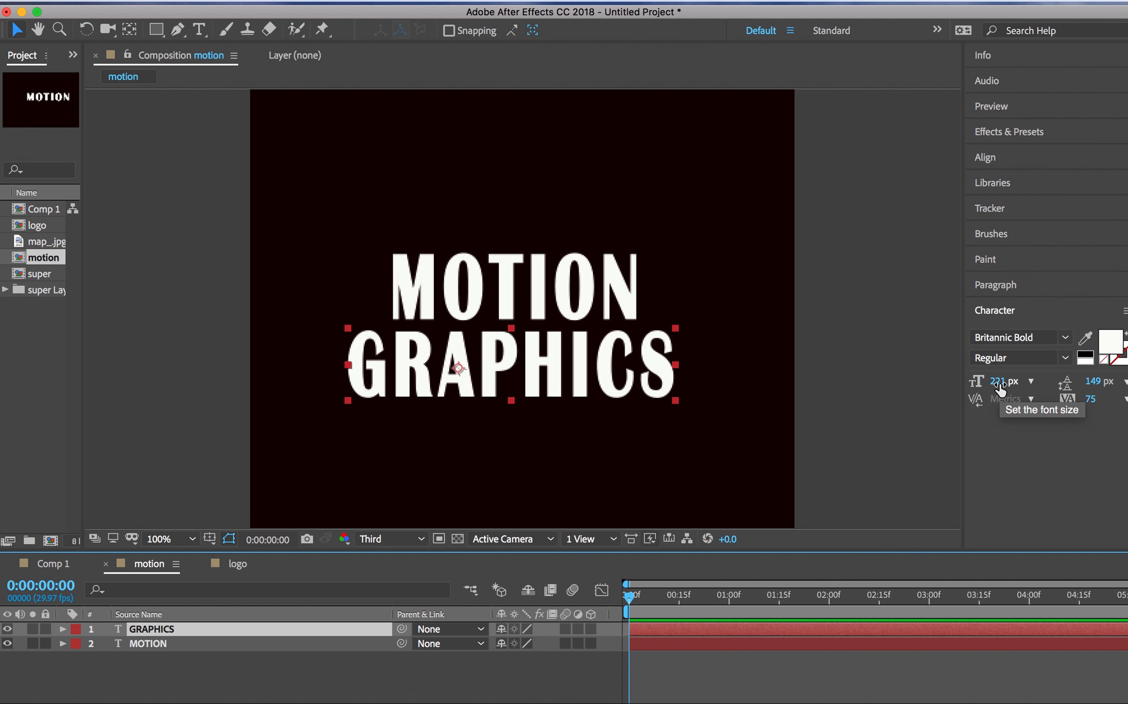
drag(999, 387, 976, 376)
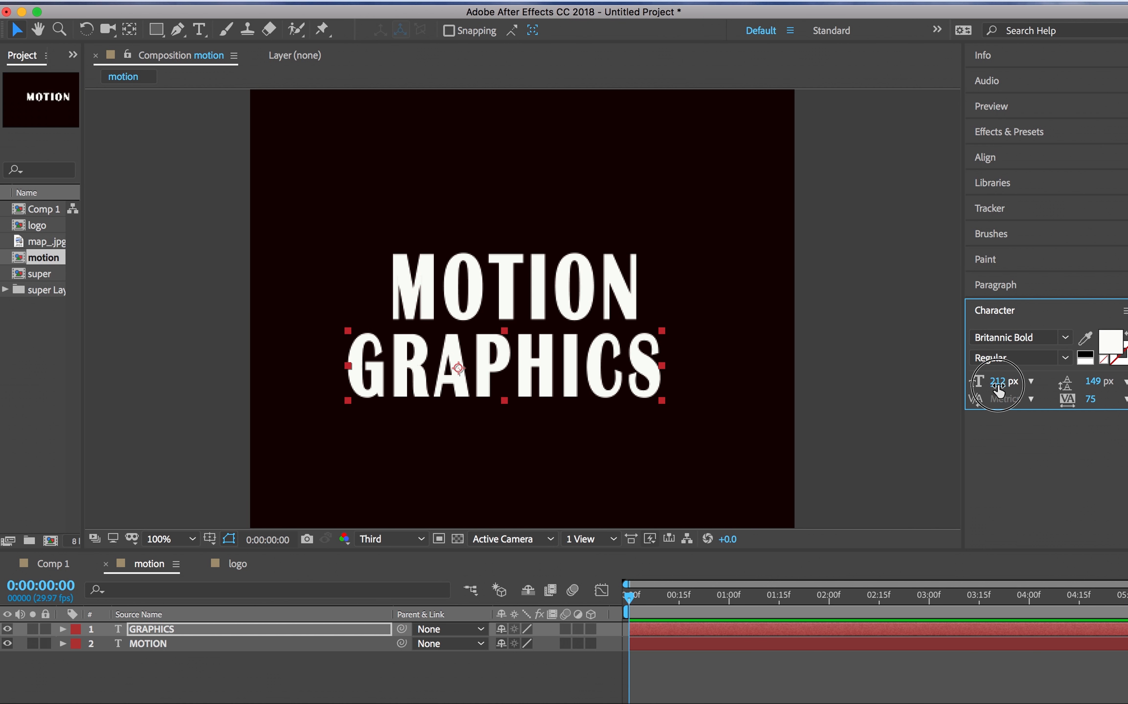
drag(998, 390, 980, 382)
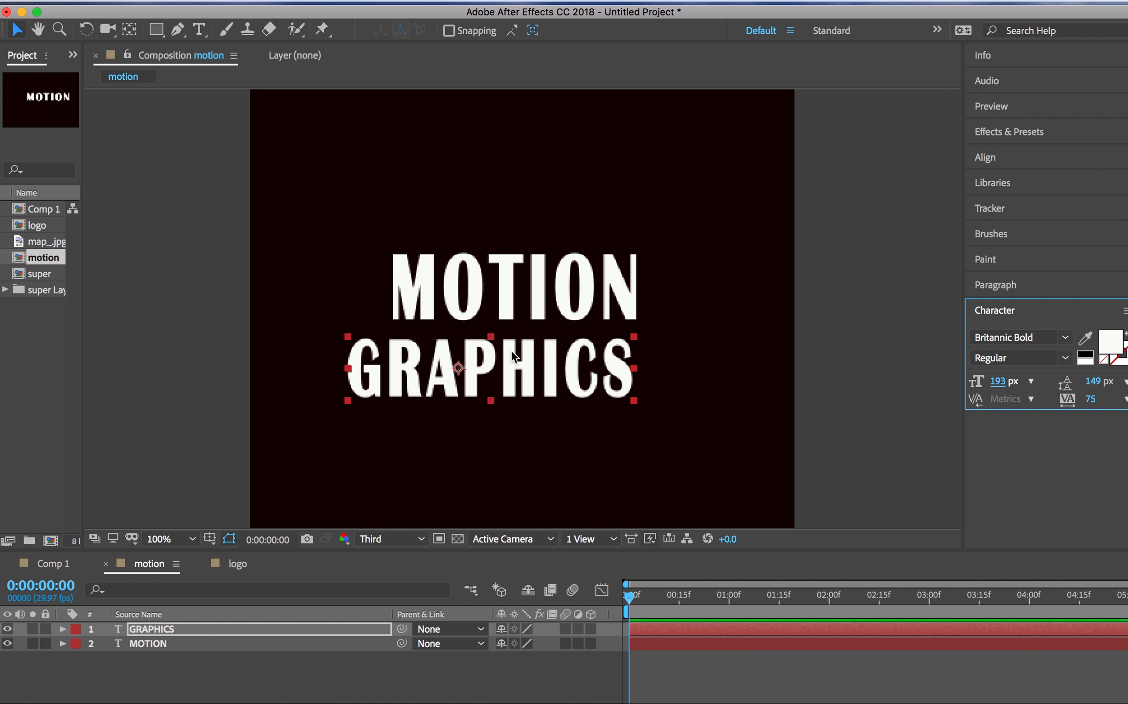
drag(510, 356, 532, 349)
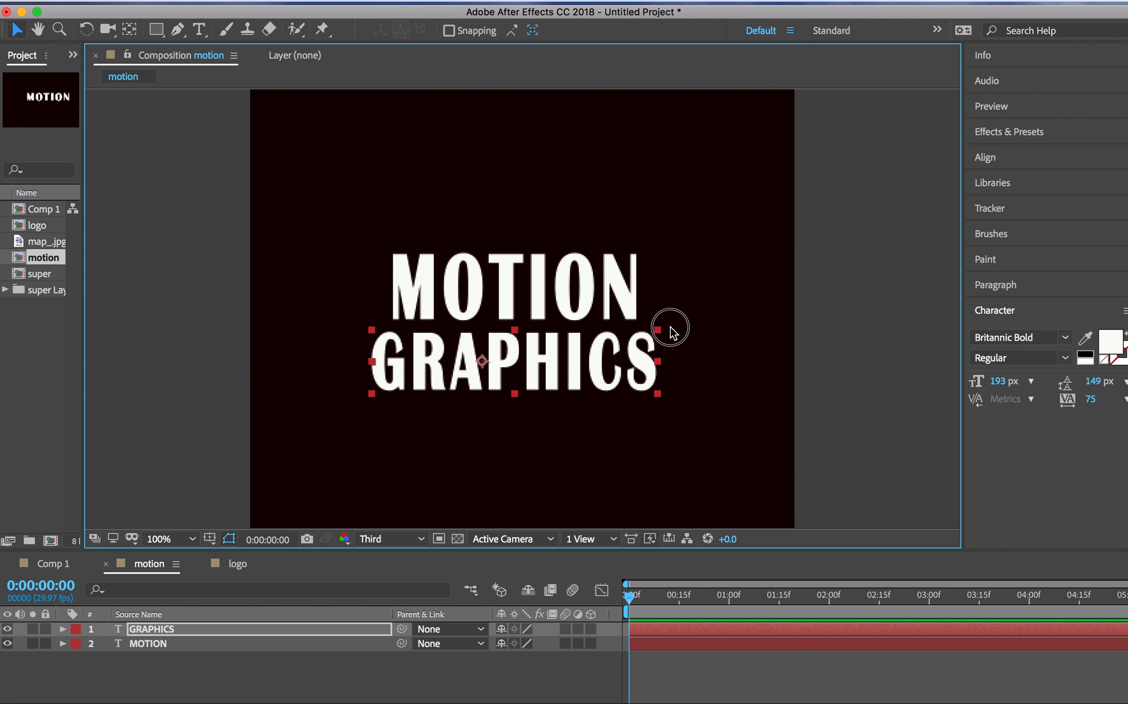
mouse_move(670, 327)
mouse_down()
mouse_move(708, 307)
mouse_move(660, 328)
mouse_up()
mouse_move(997, 384)
mouse_down()
mouse_move(1008, 384)
mouse_move(989, 382)
mouse_up()
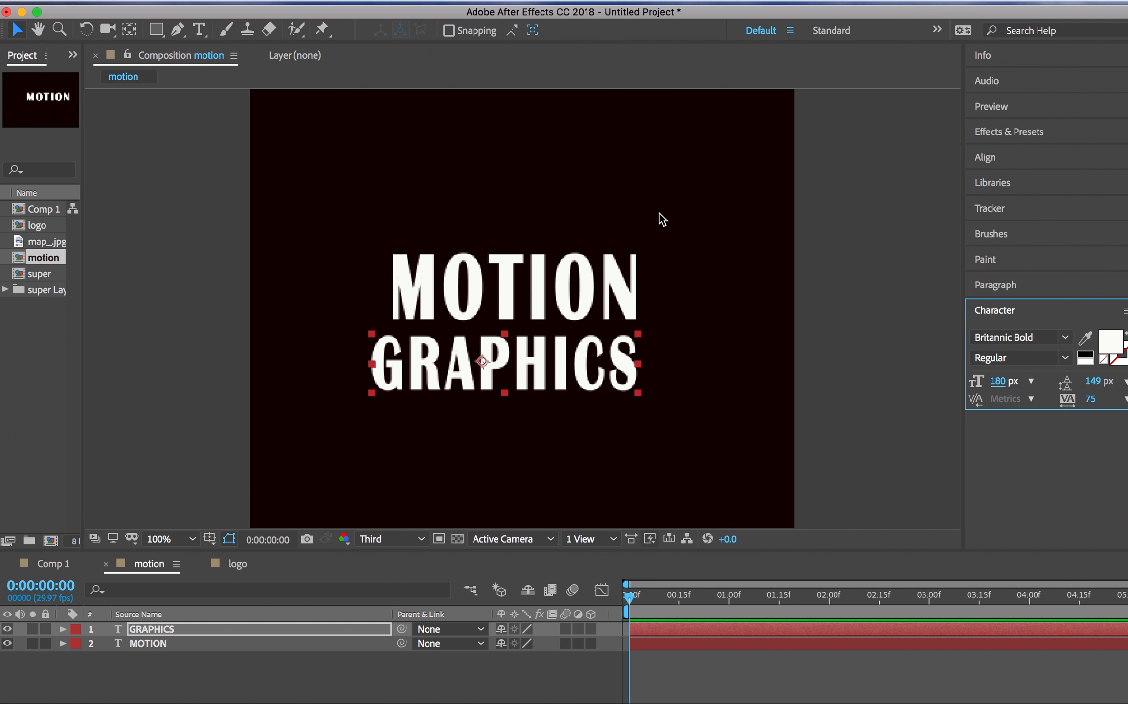
Center-align the paragraphs of both text layers and move the words back to the middle of the composition.
drag(659, 212, 563, 440)
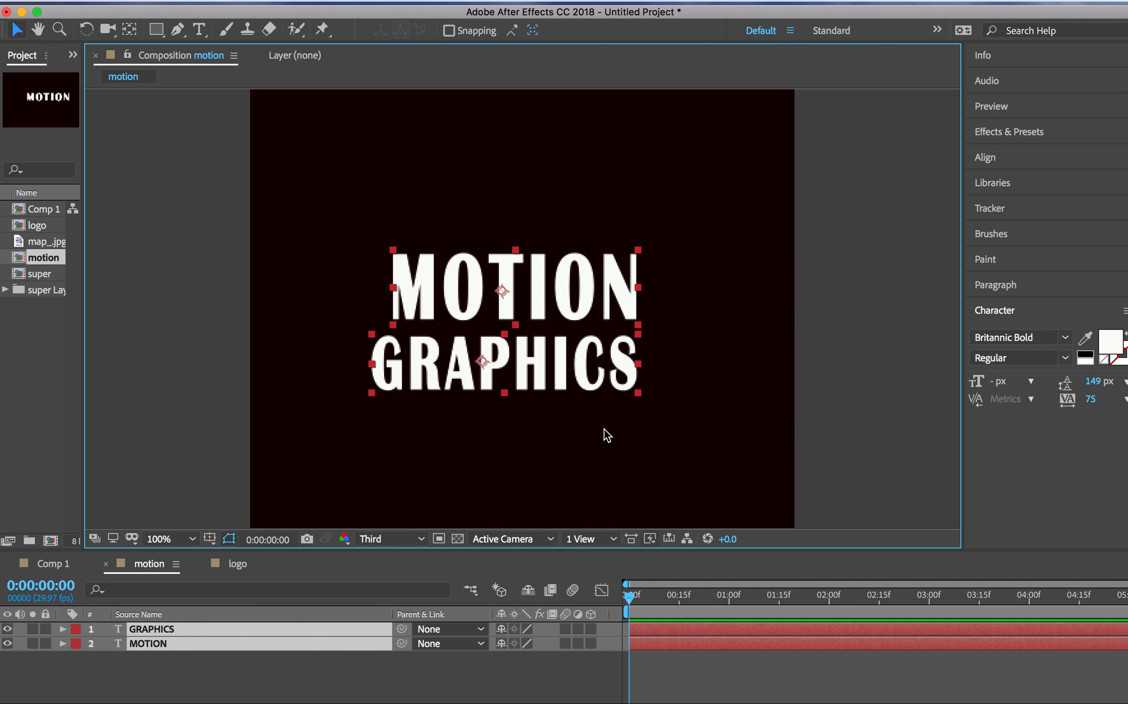
click(993, 289)
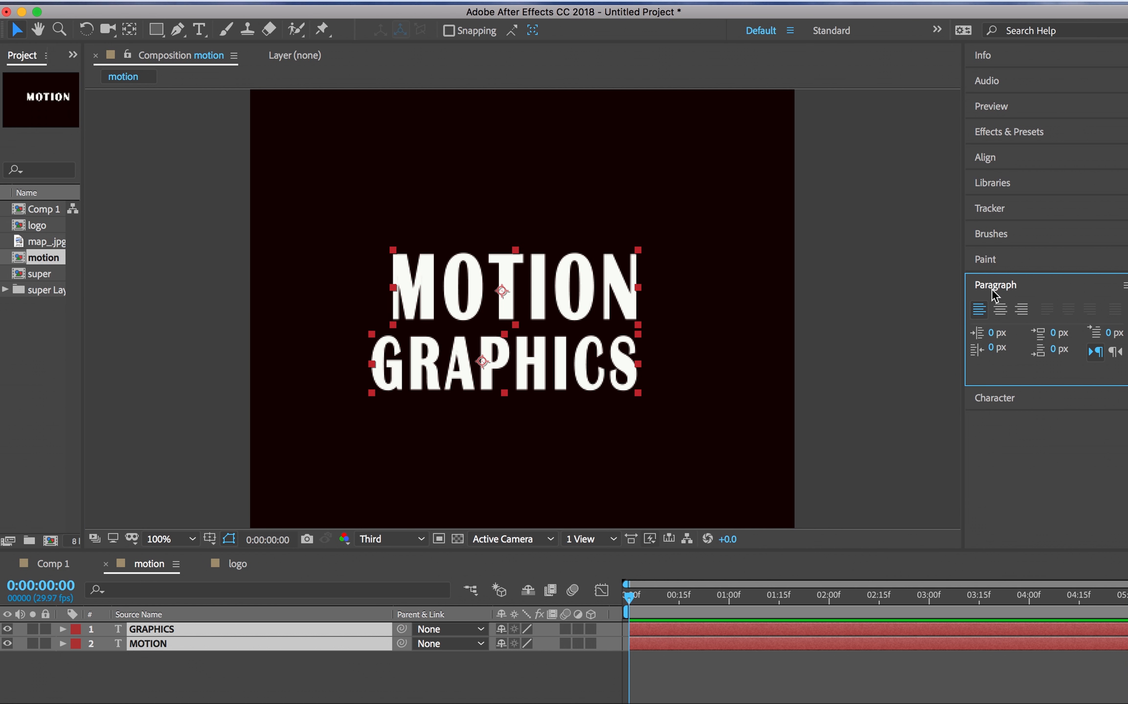
click(1000, 309)
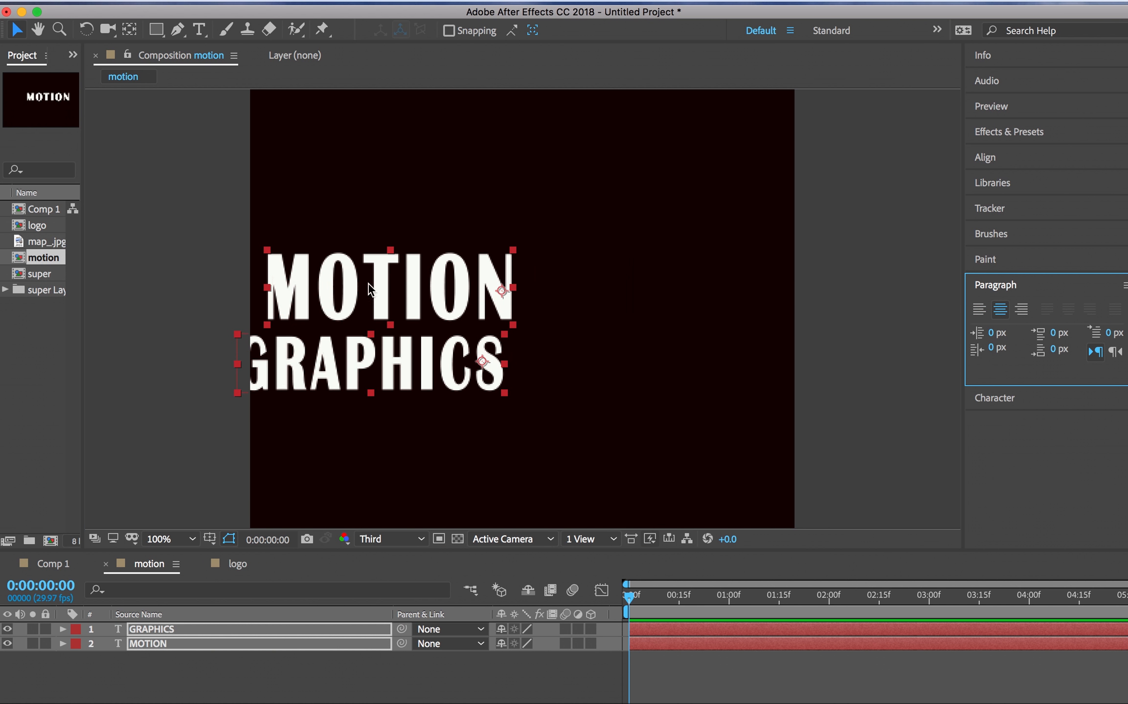
click(348, 303)
drag(348, 303, 507, 305)
click(440, 440)
click(303, 431)
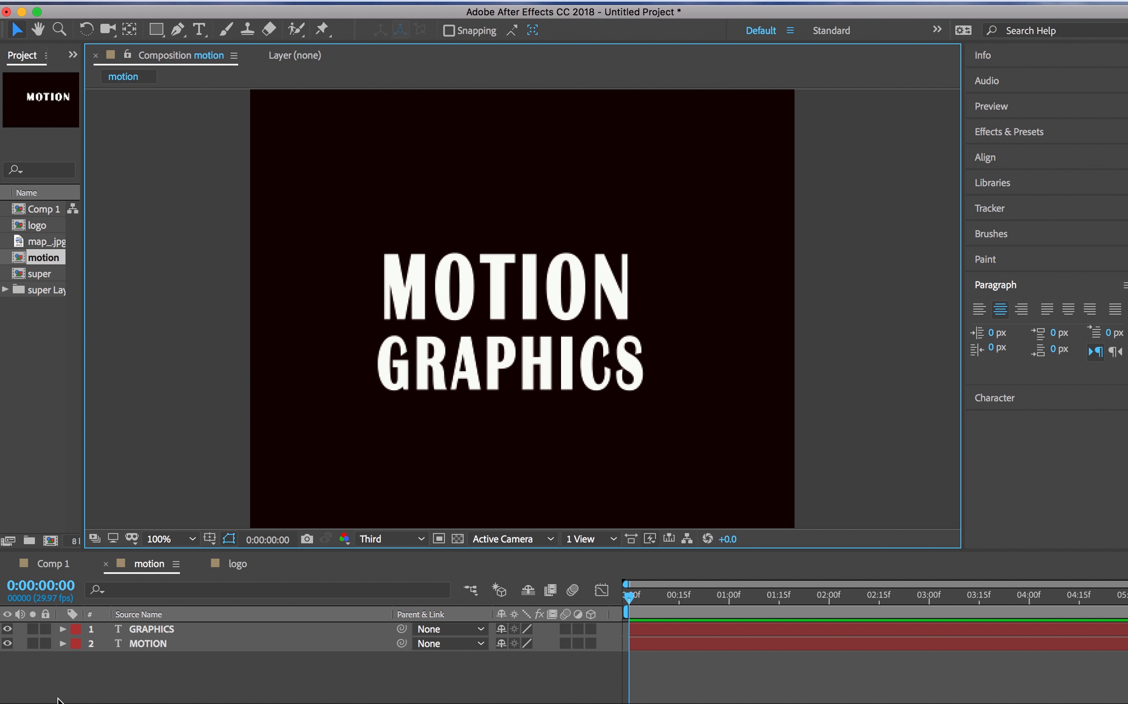
Hide the GRAPHICS layer and move the MOTION layer above it in the layer order.
click(7, 644)
click(7, 643)
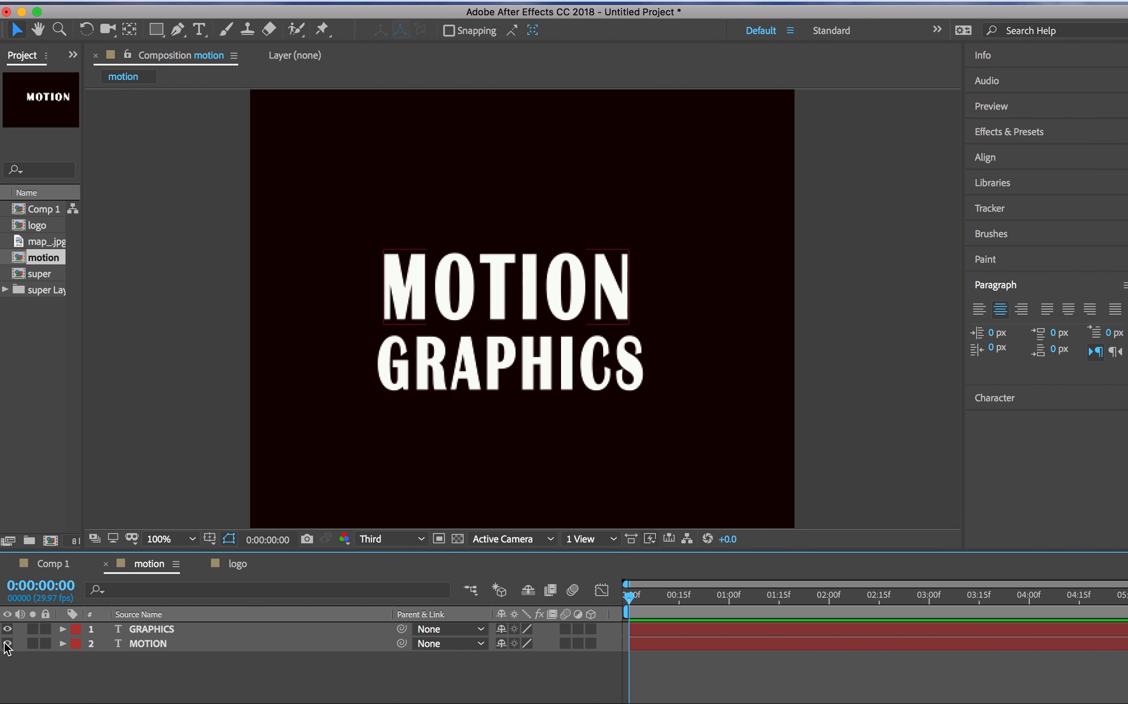
click(7, 629)
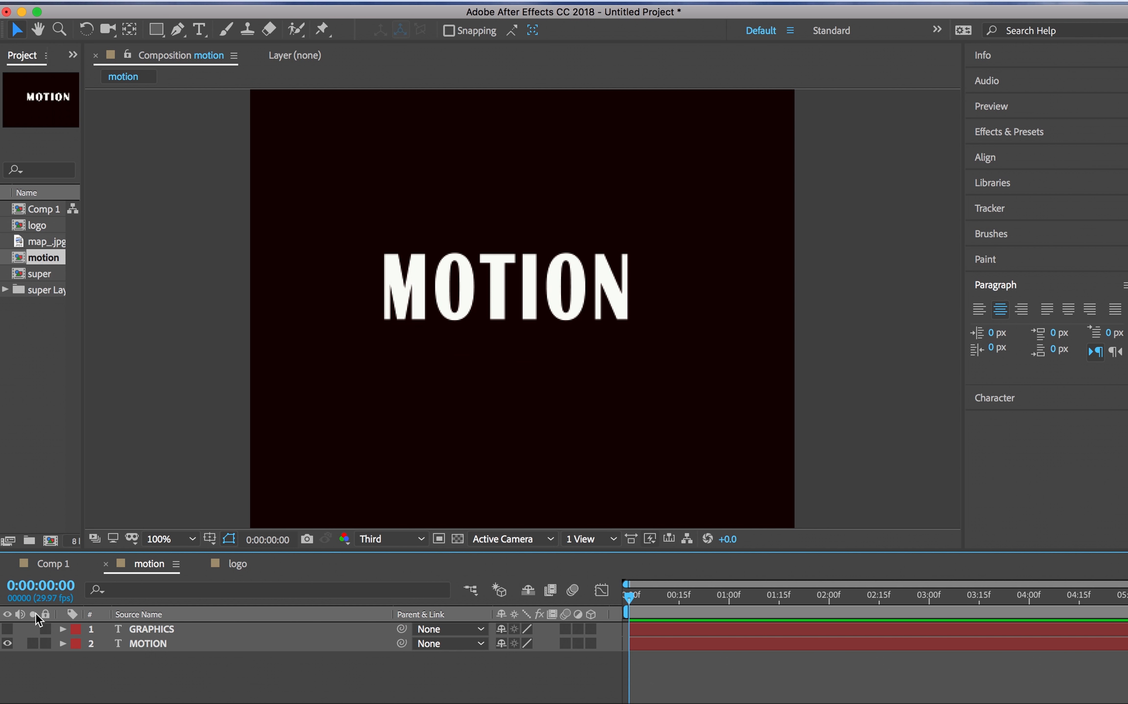
click(419, 313)
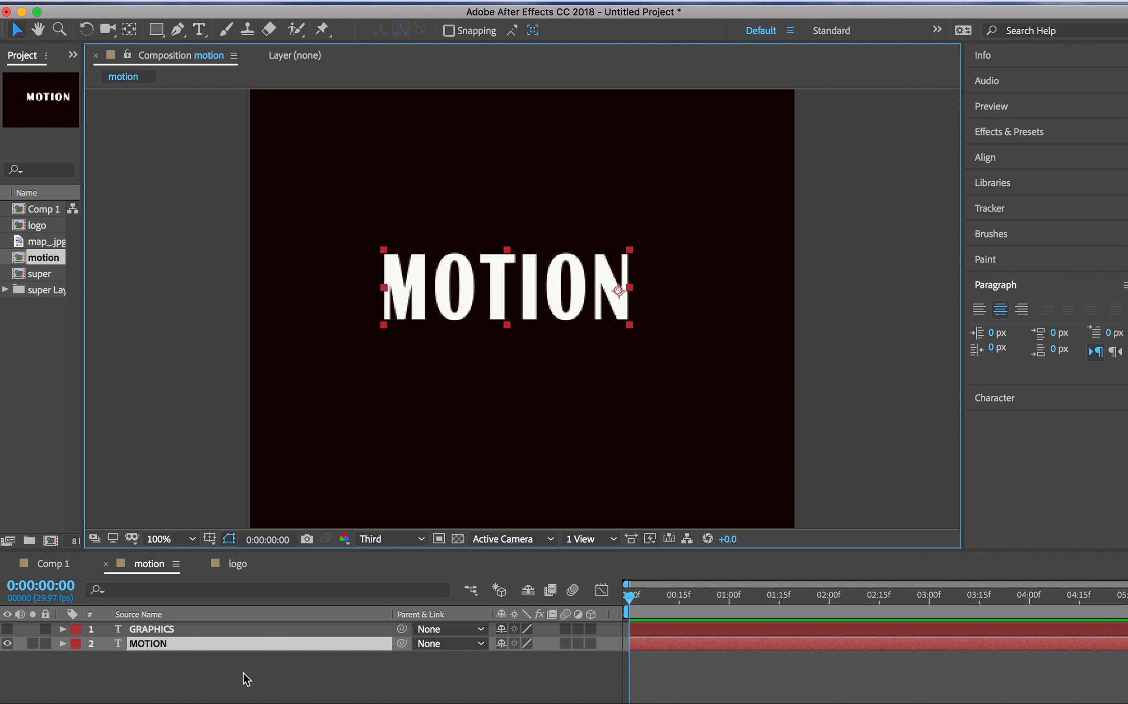
drag(215, 647, 215, 622)
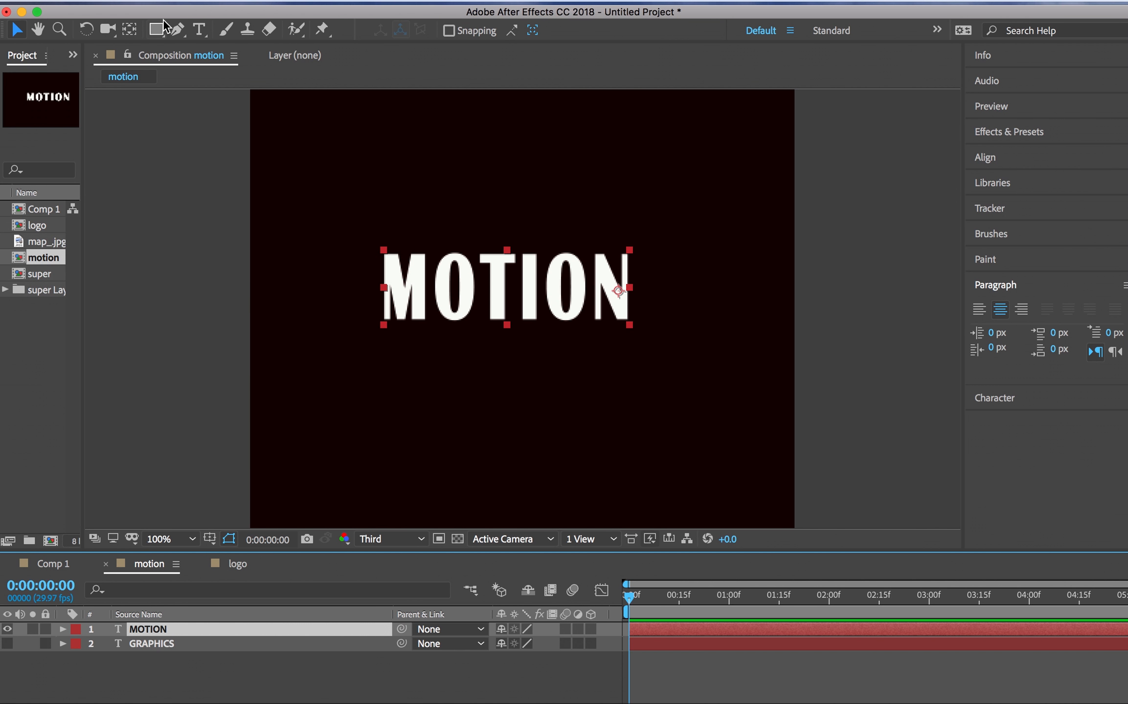
Move the anchor point of the MOTION text to the center of the word.
click(126, 33)
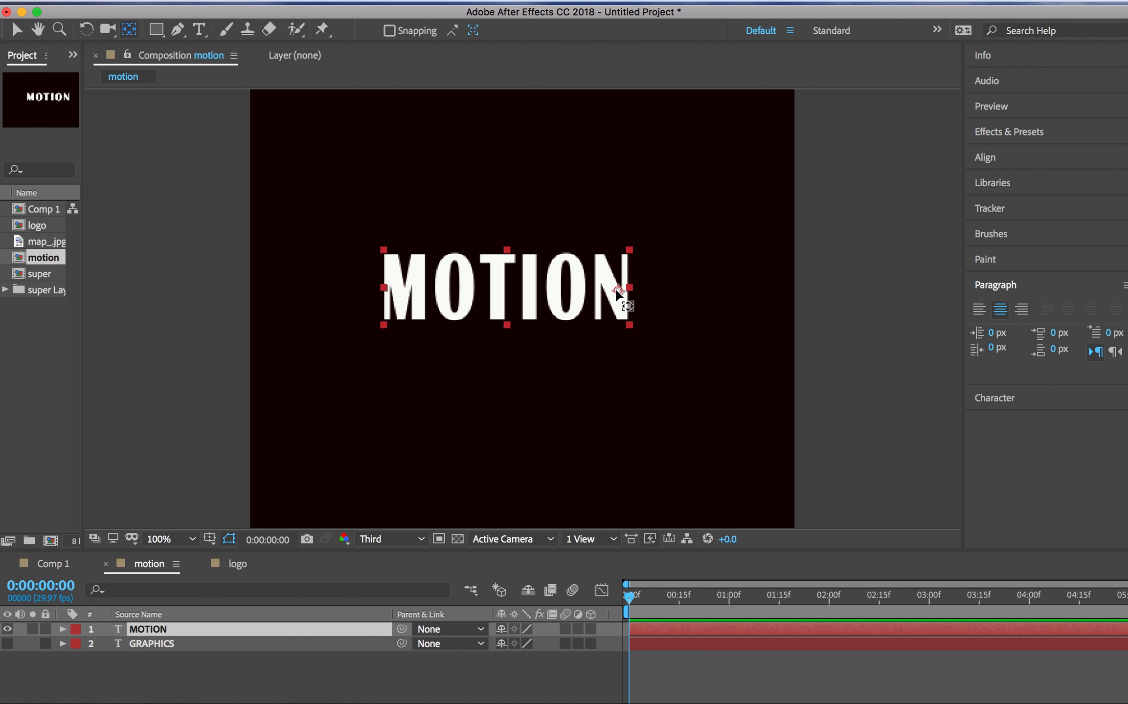
click(574, 292)
drag(574, 292, 507, 290)
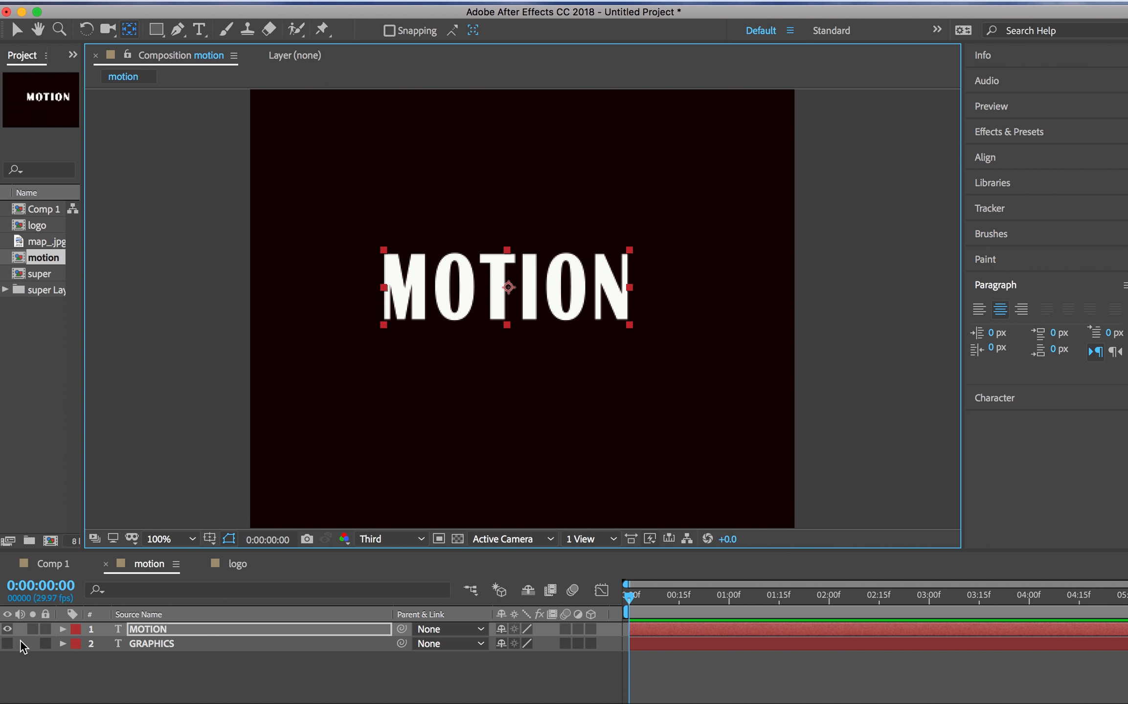
Show the GRAPHICS layer and move its anchor point to the middle of the word.
click(4, 644)
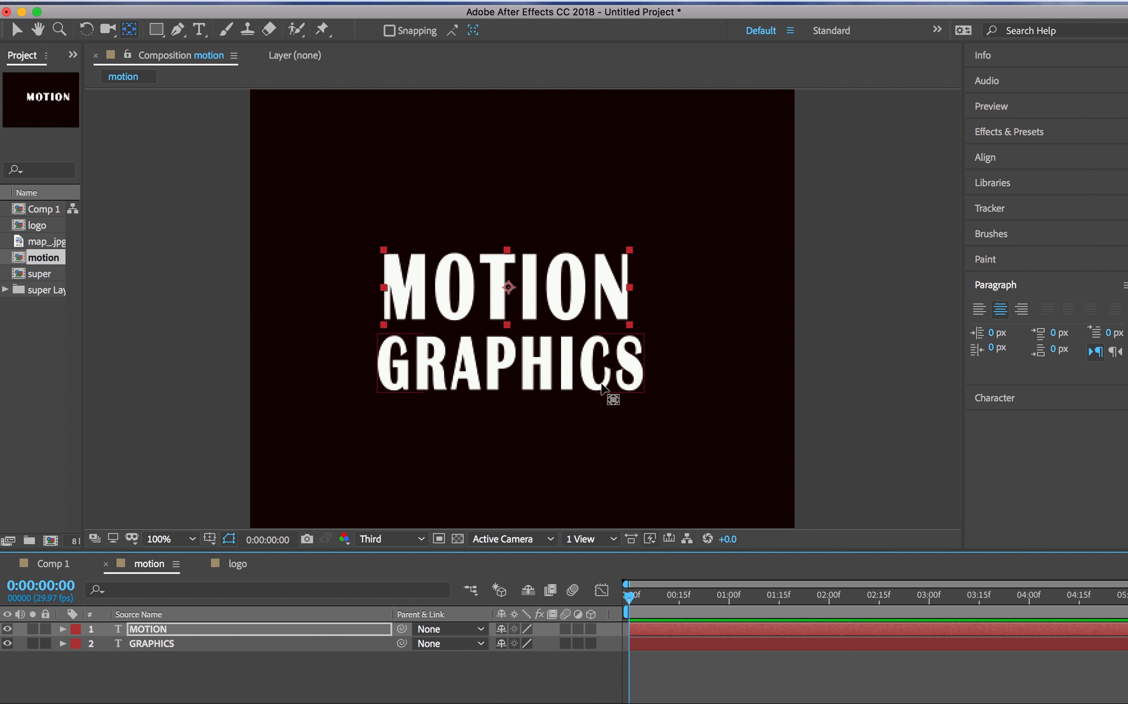
click(536, 374)
drag(622, 361, 500, 365)
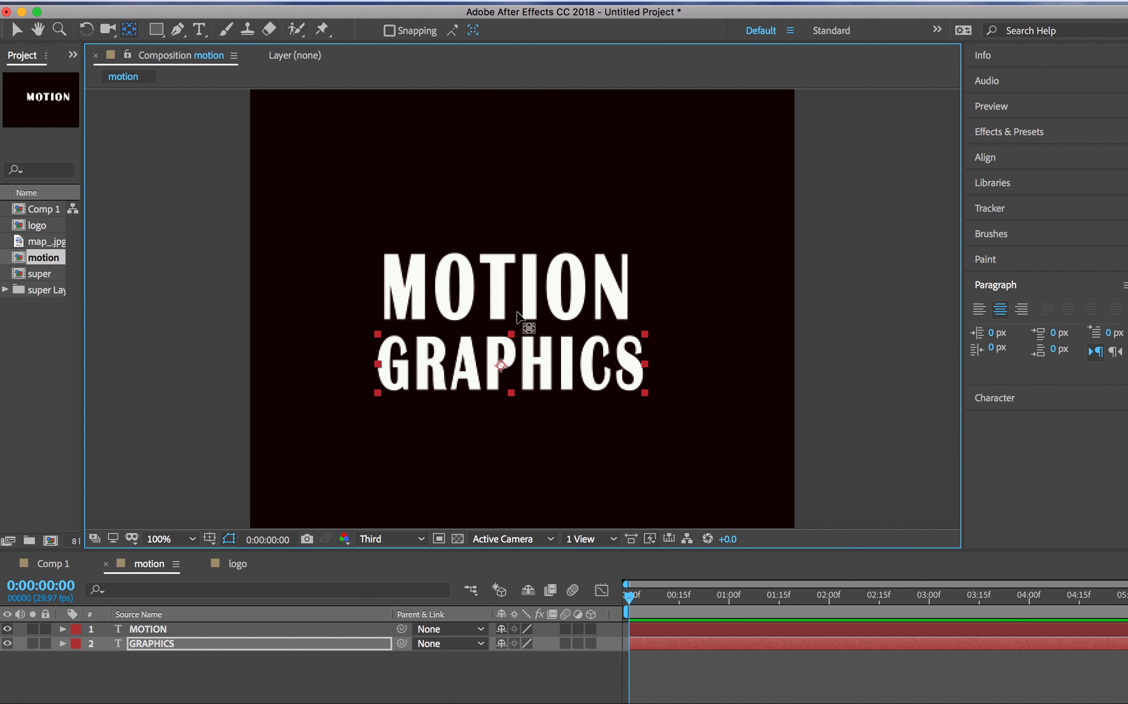
Hide the GRAPHICS layer and set a Scale keyframe of 0% on the MOTION layer at 0:00:00:11.
click(7, 644)
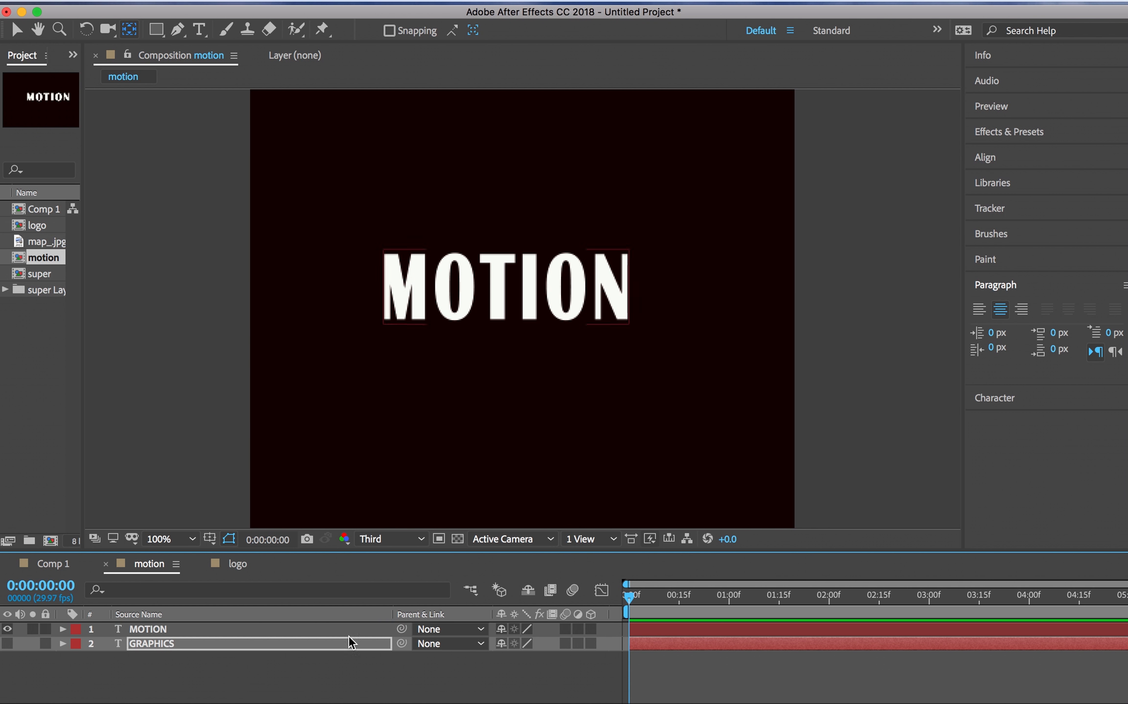
click(155, 629)
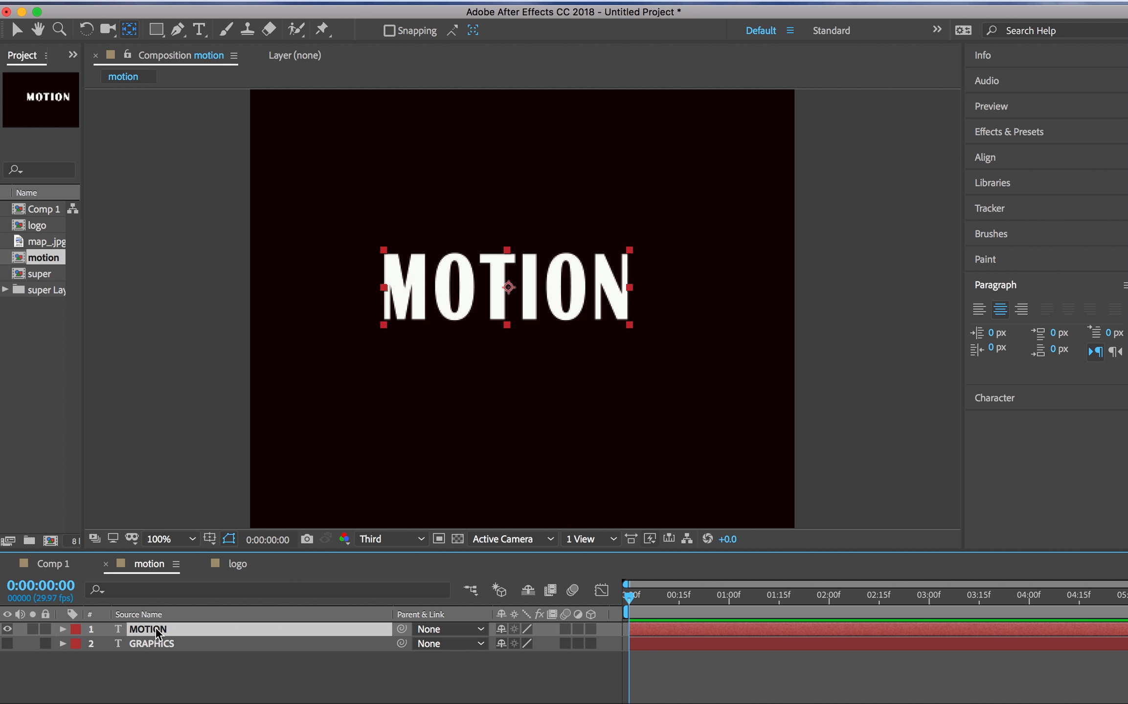
key(s)
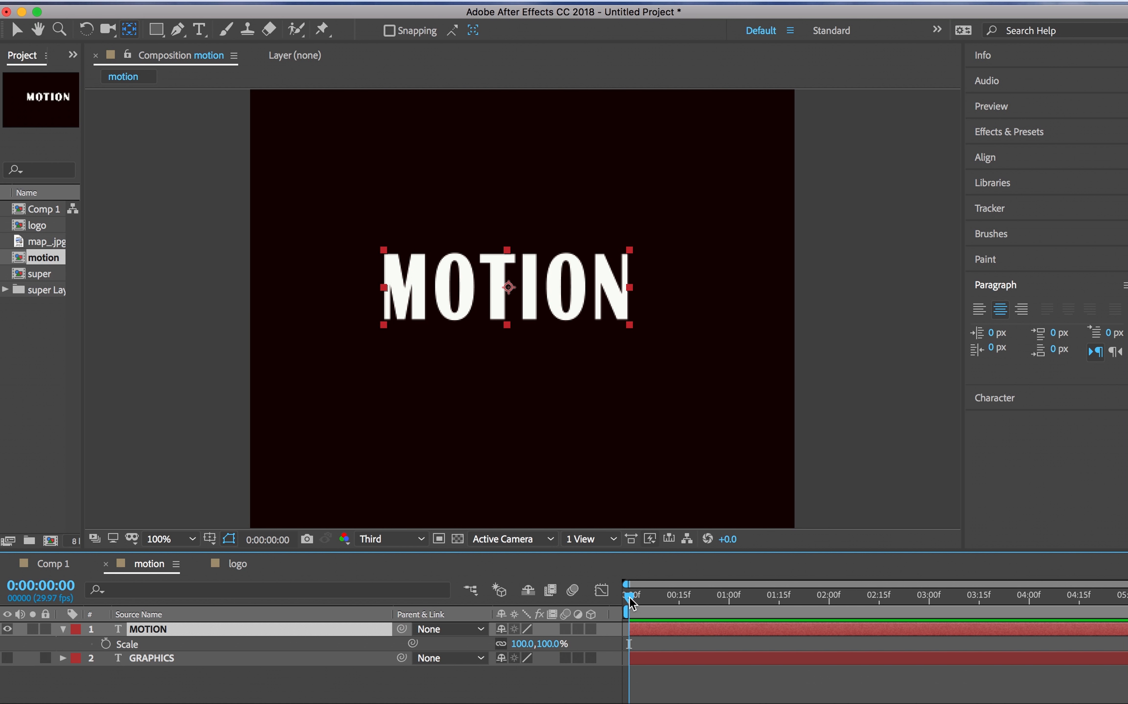
drag(629, 597, 666, 598)
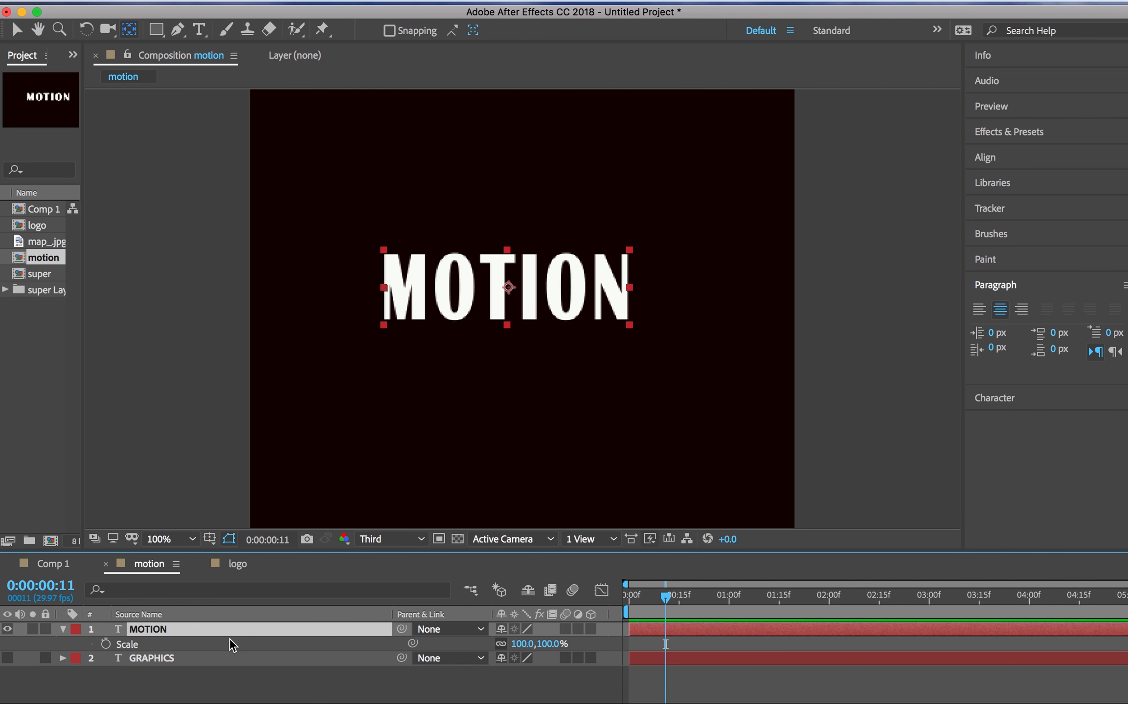
click(105, 645)
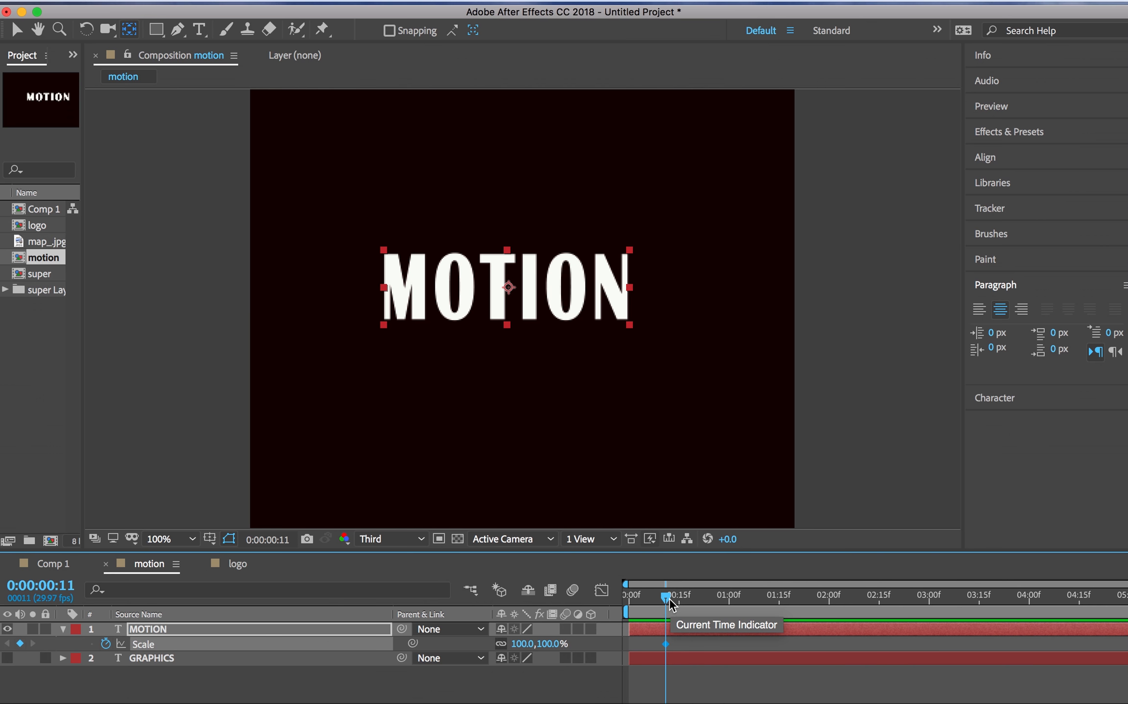
click(525, 646)
text(0)
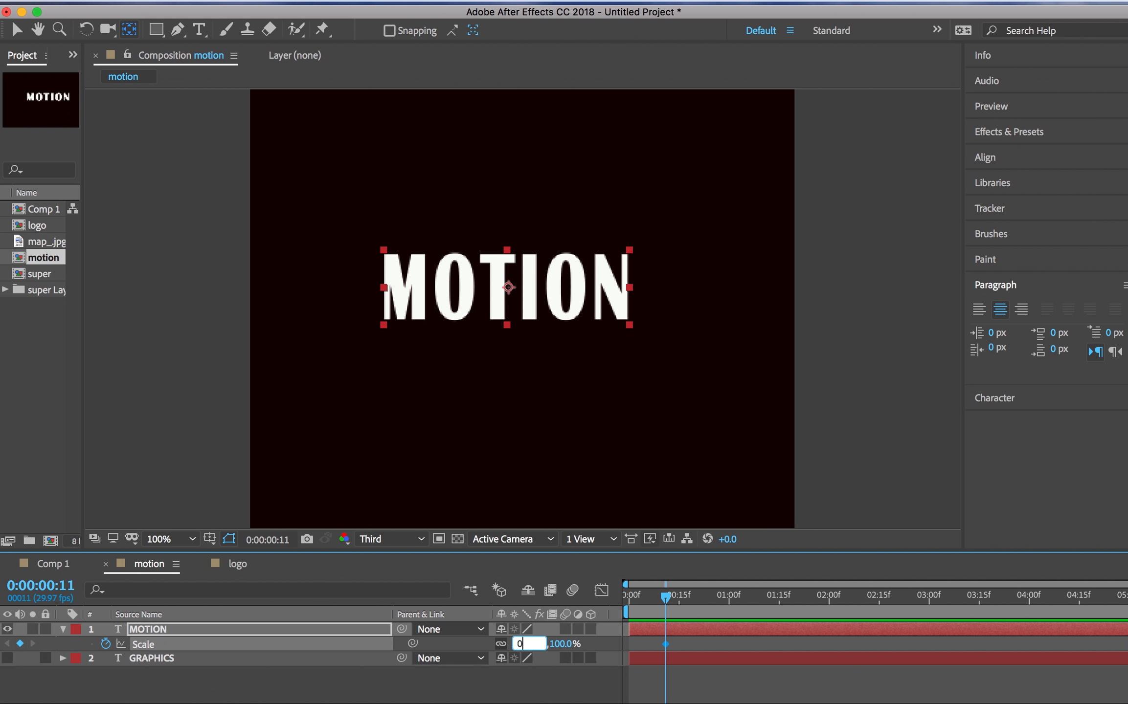
key(Tab)
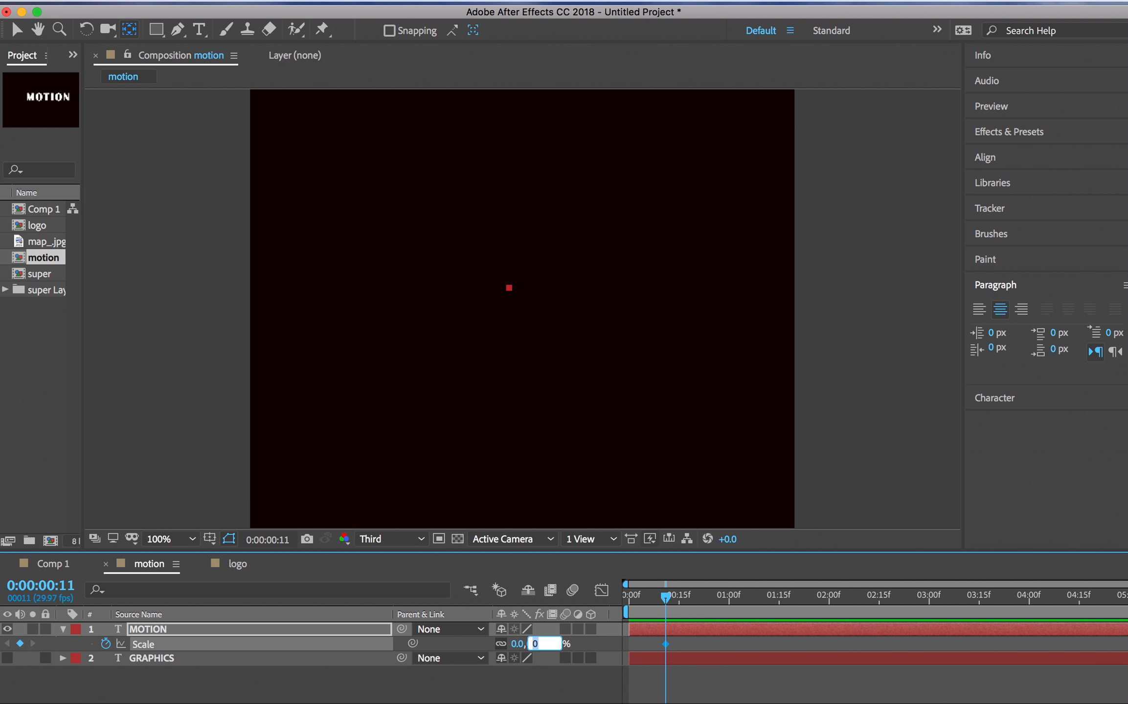
Add a 120% Scale keyframe to the MOTION layer at 0:00:00:21.
click(668, 596)
drag(667, 596, 699, 598)
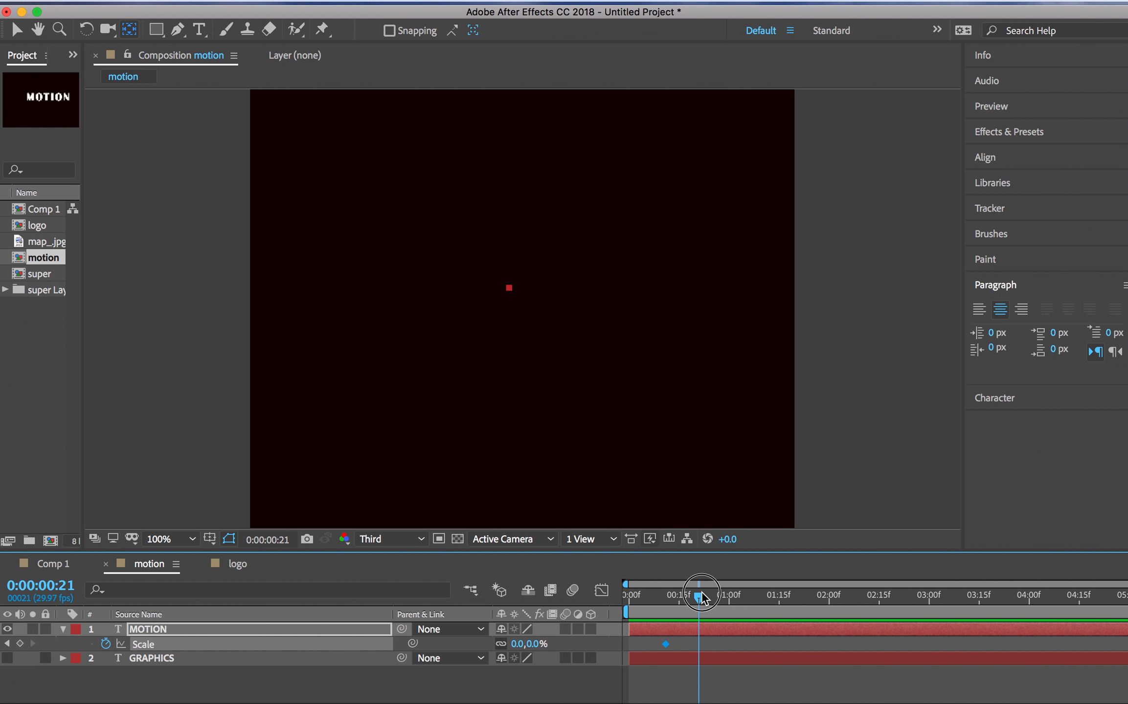
click(535, 645)
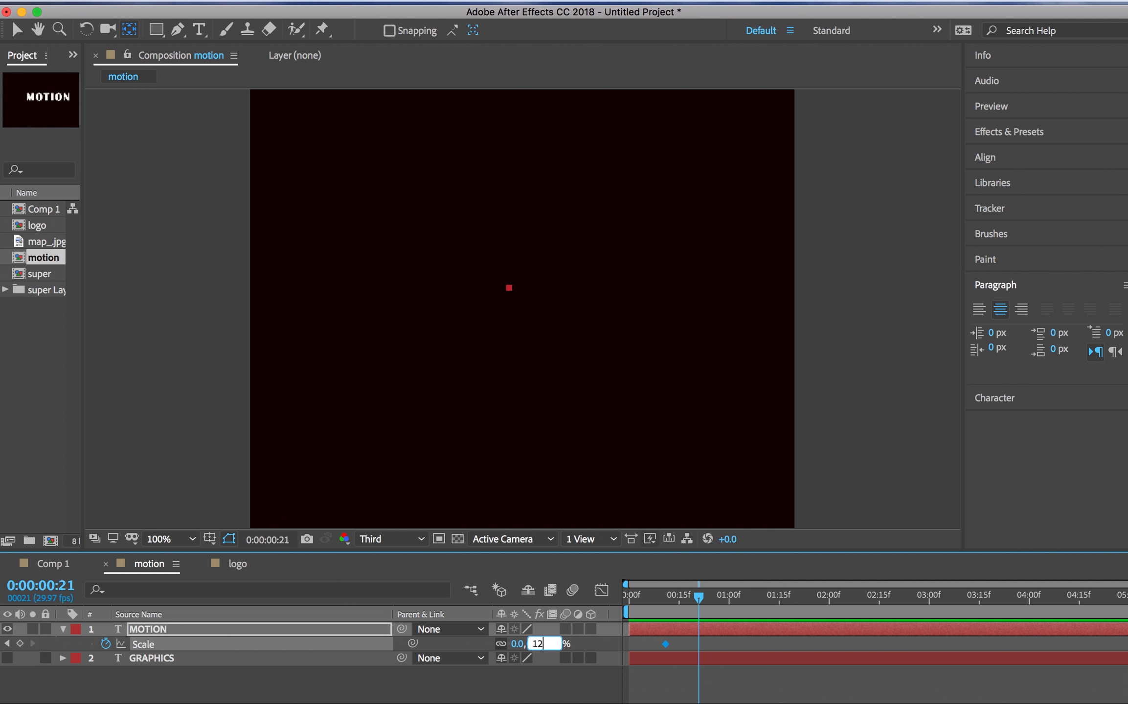
key(Tab)
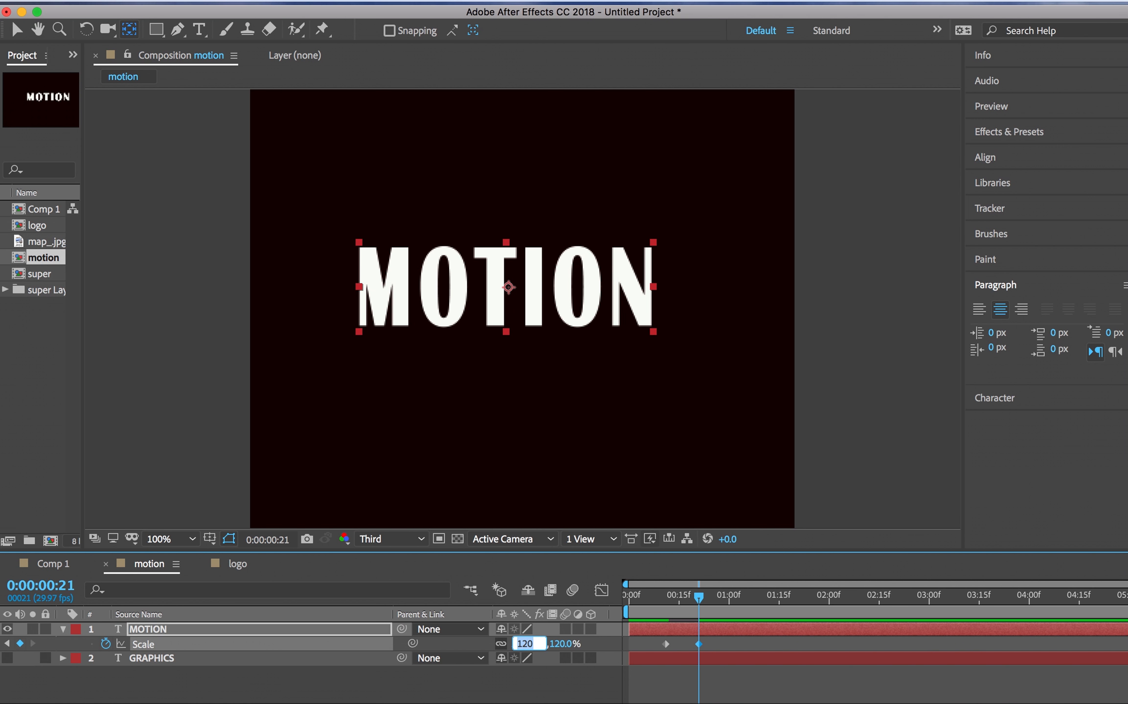
Add a 90% Scale keyframe to the MOTION layer at 0:00:00:23.
click(705, 603)
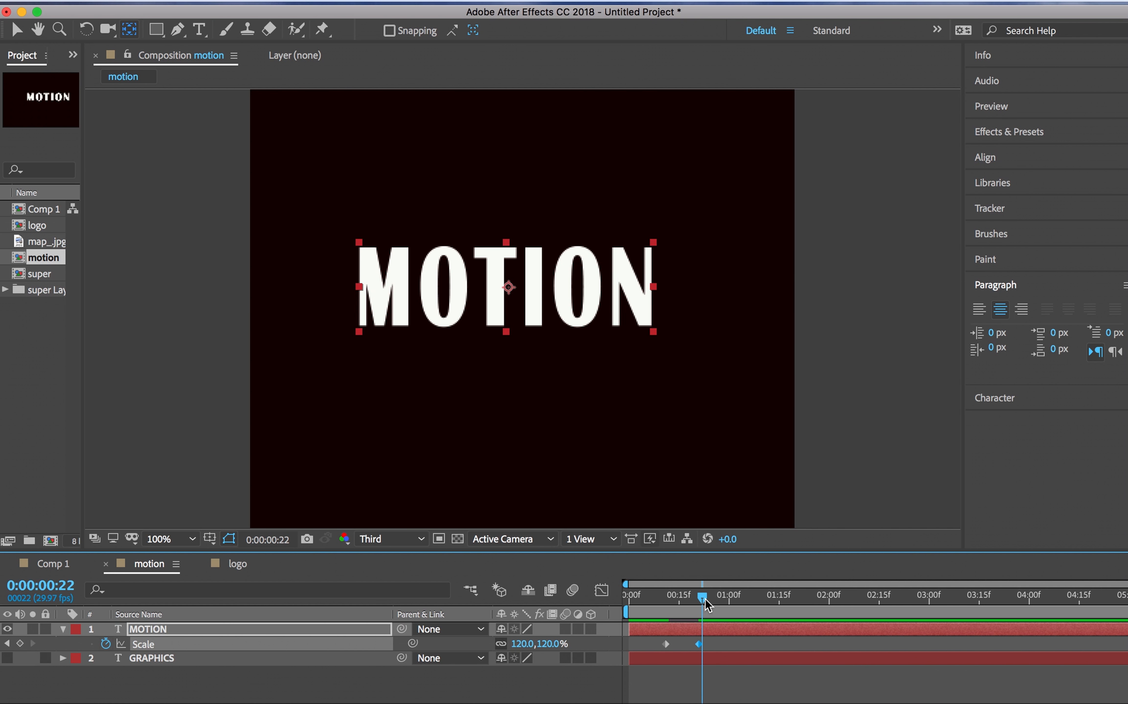
click(707, 603)
click(552, 646)
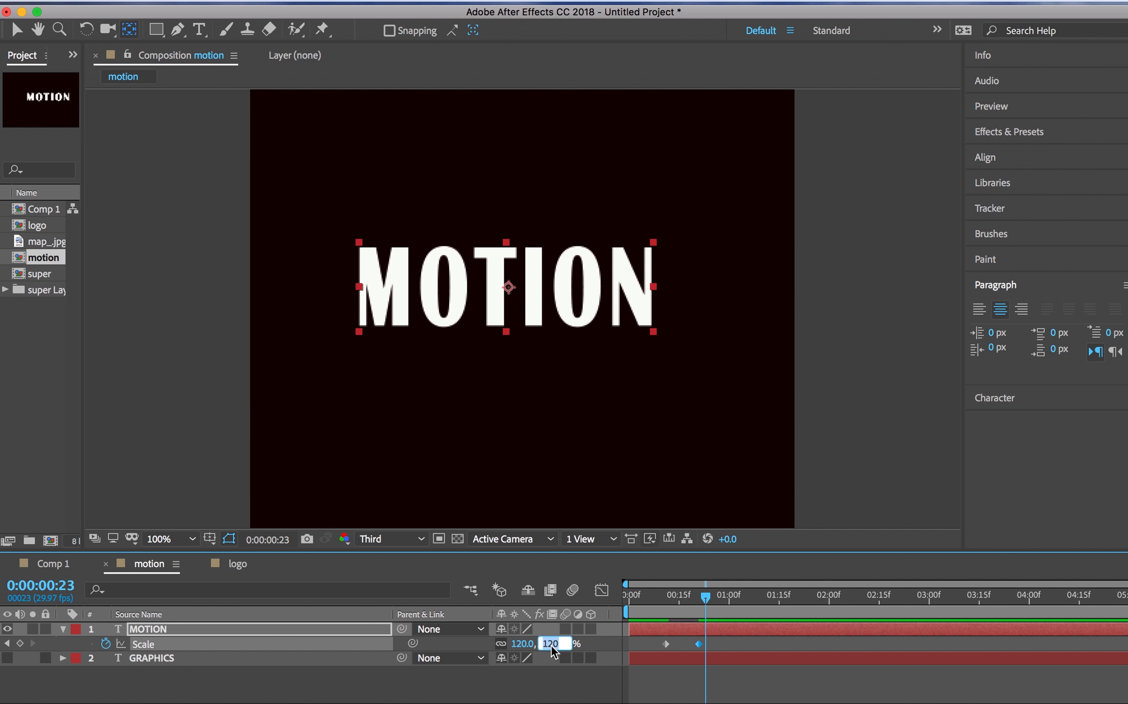
text(90)
key(Tab)
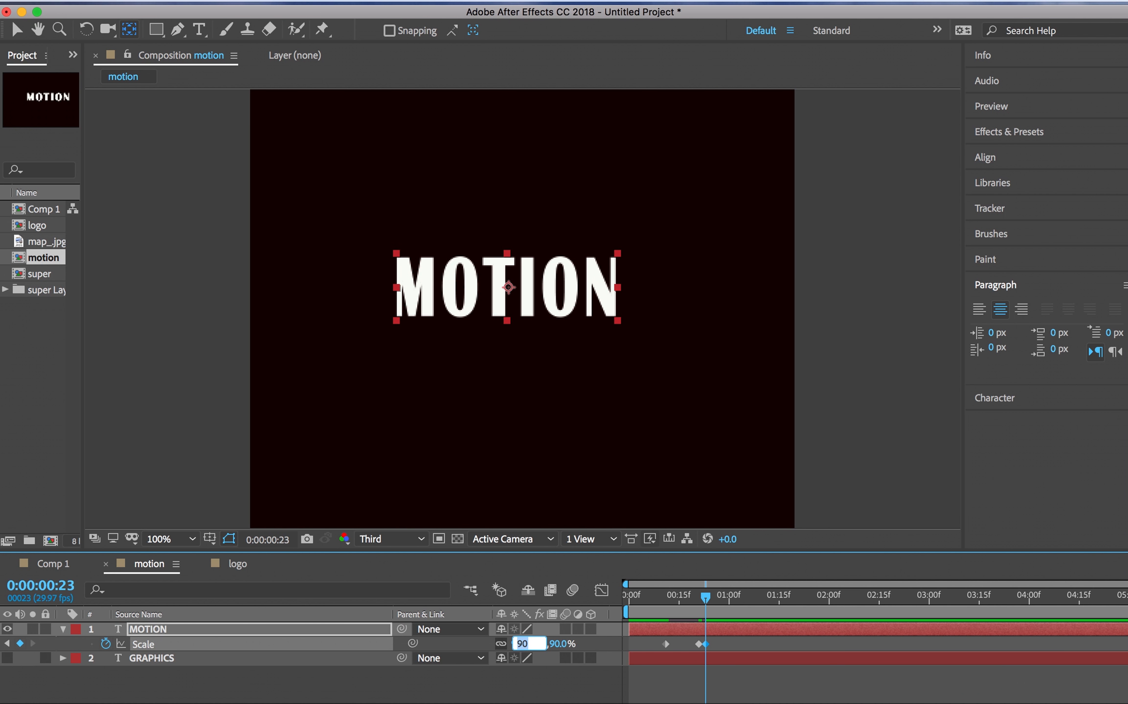
Add a 100% Scale keyframe to the MOTION layer at 0:00:00:25.
click(707, 599)
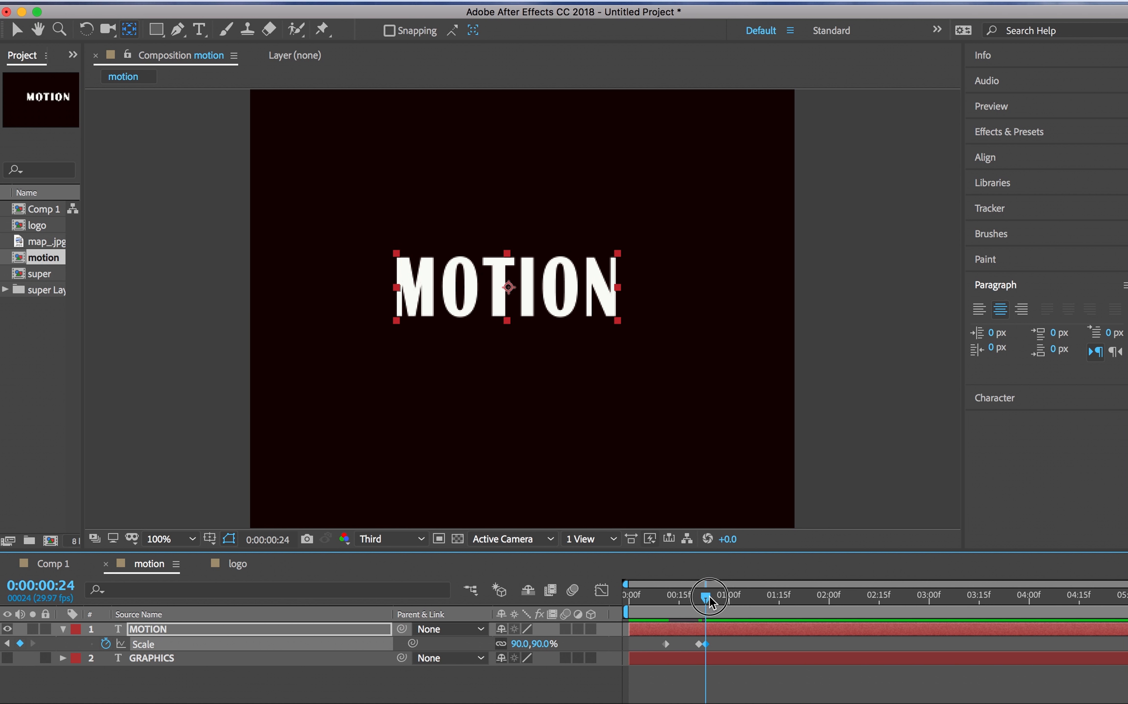
drag(709, 601, 714, 600)
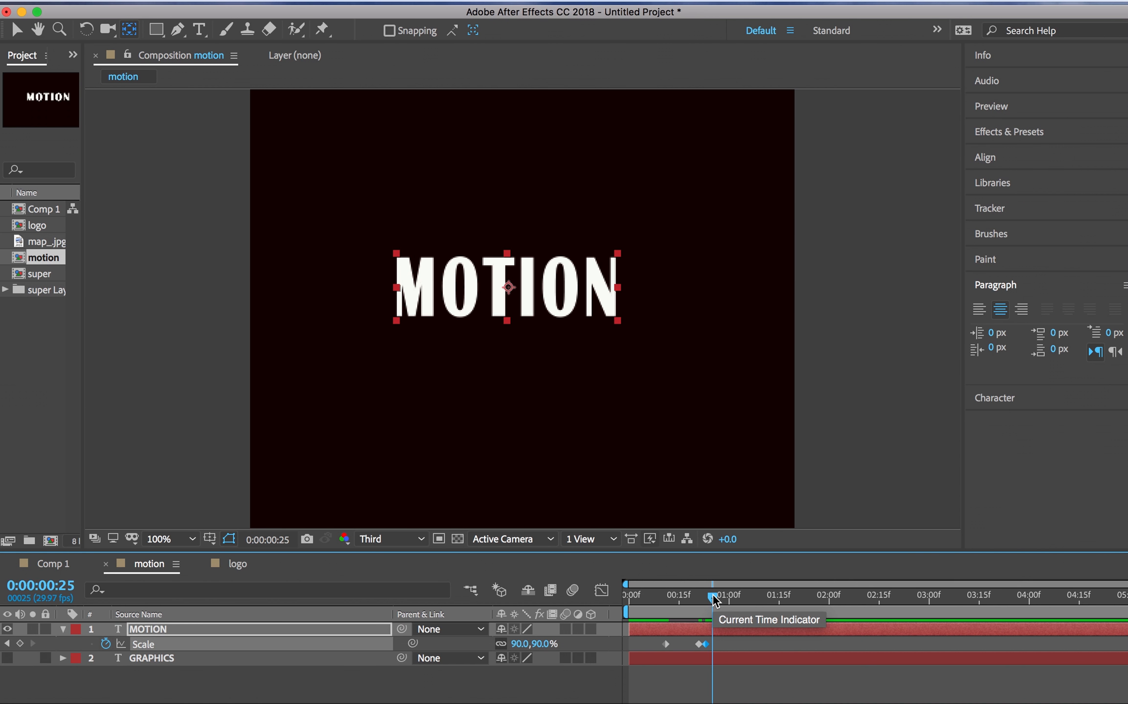
click(540, 645)
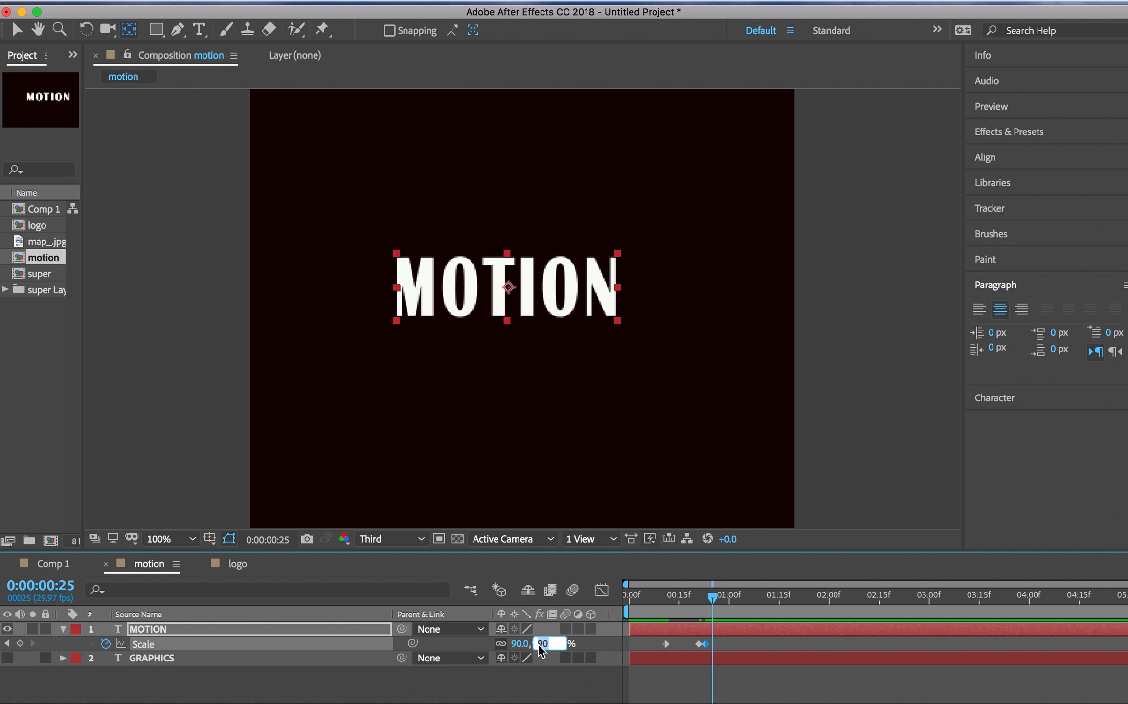
text(100)
key(Tab)
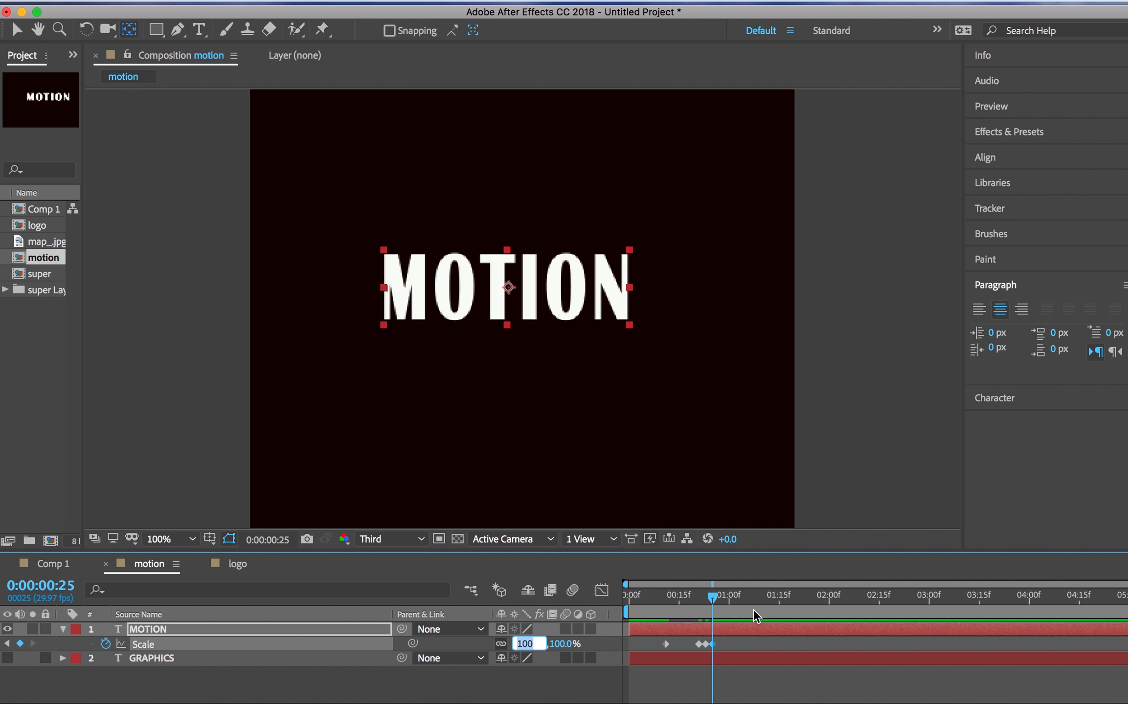
Preview the MOTION layer's bounce from the start, extending the work area to just past 2 seconds.
drag(721, 601, 506, 596)
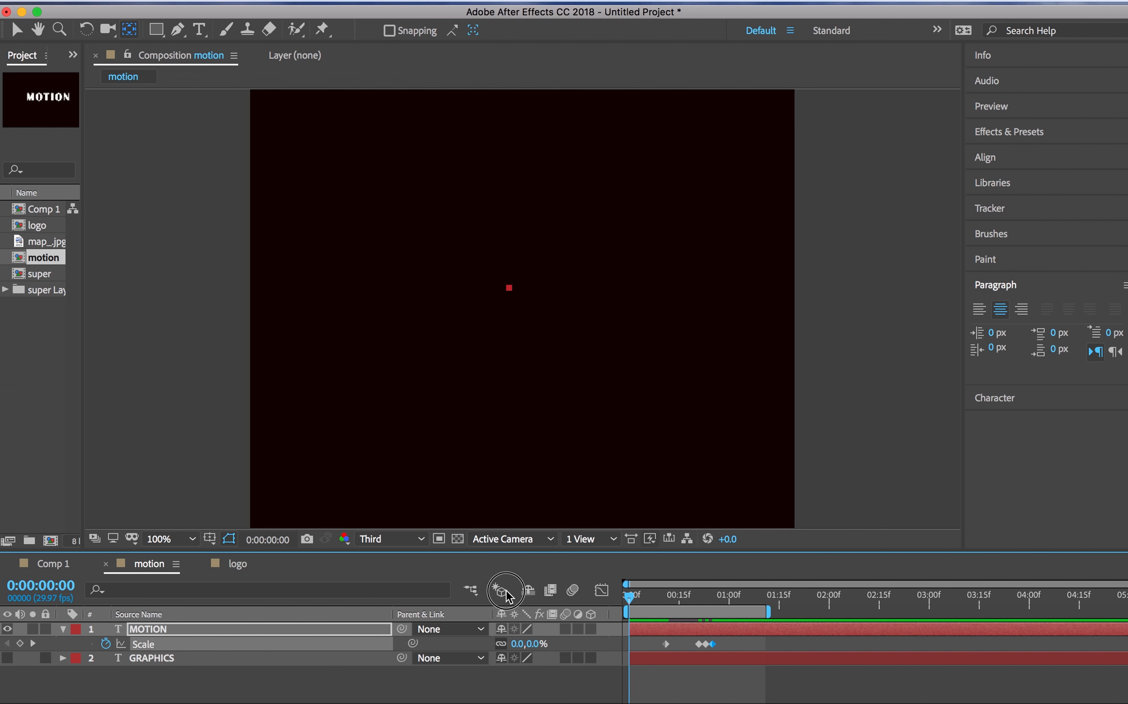
key(space)
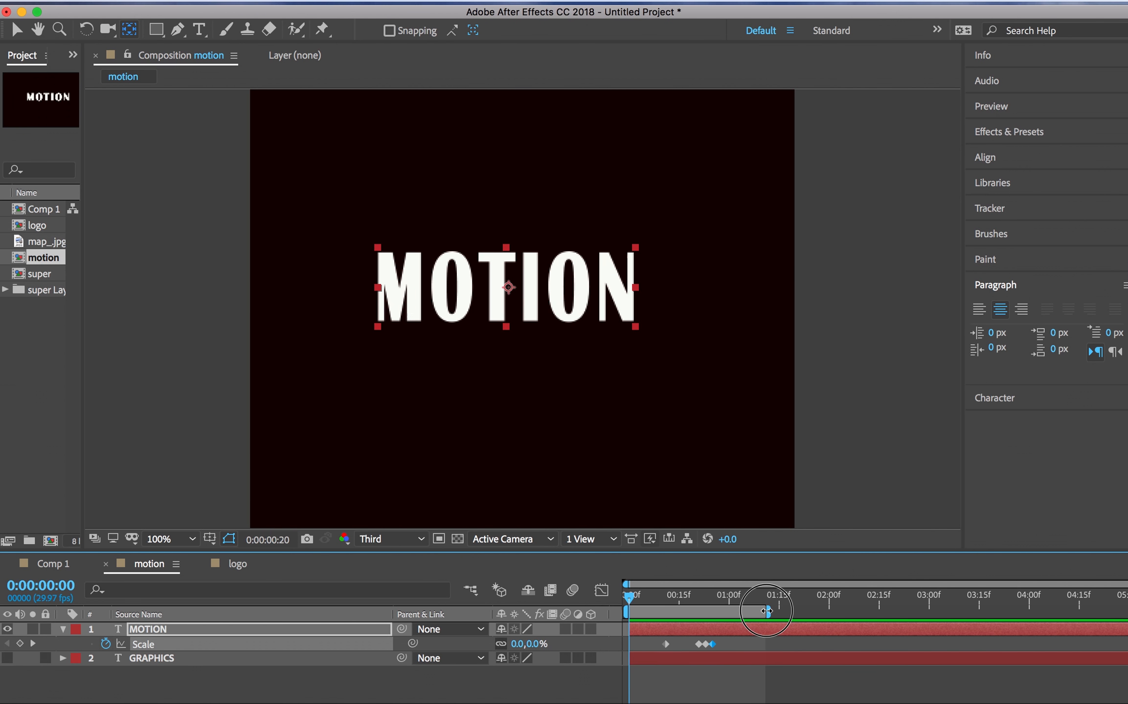
drag(768, 612, 852, 611)
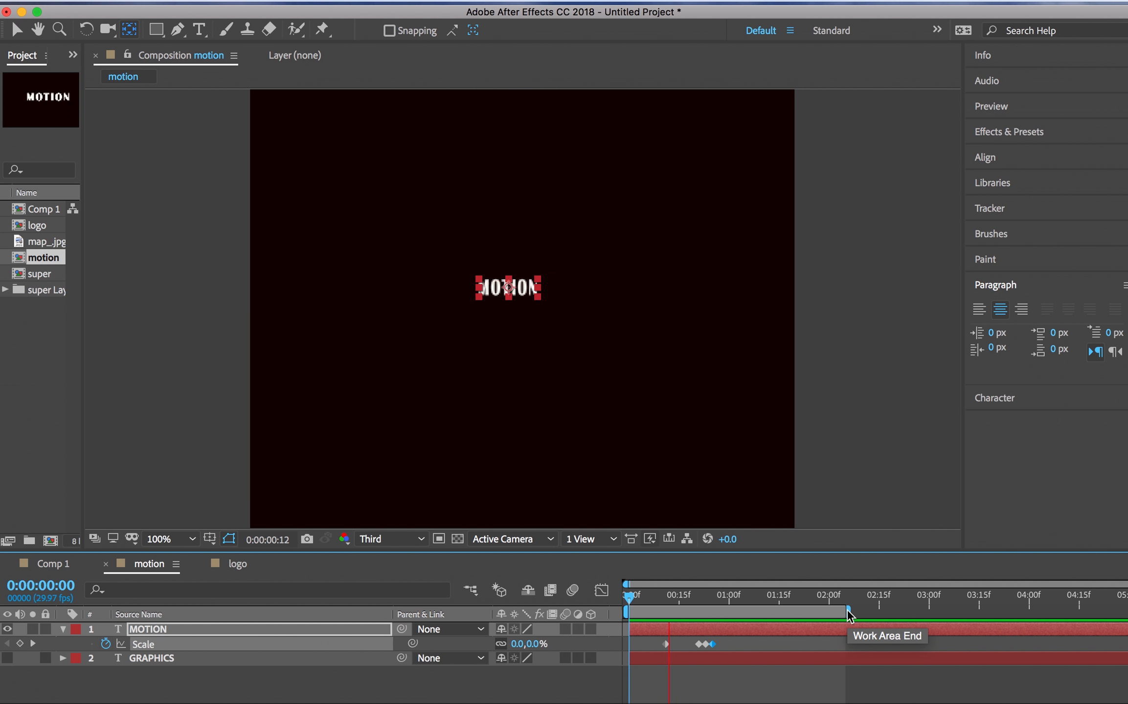
click(673, 672)
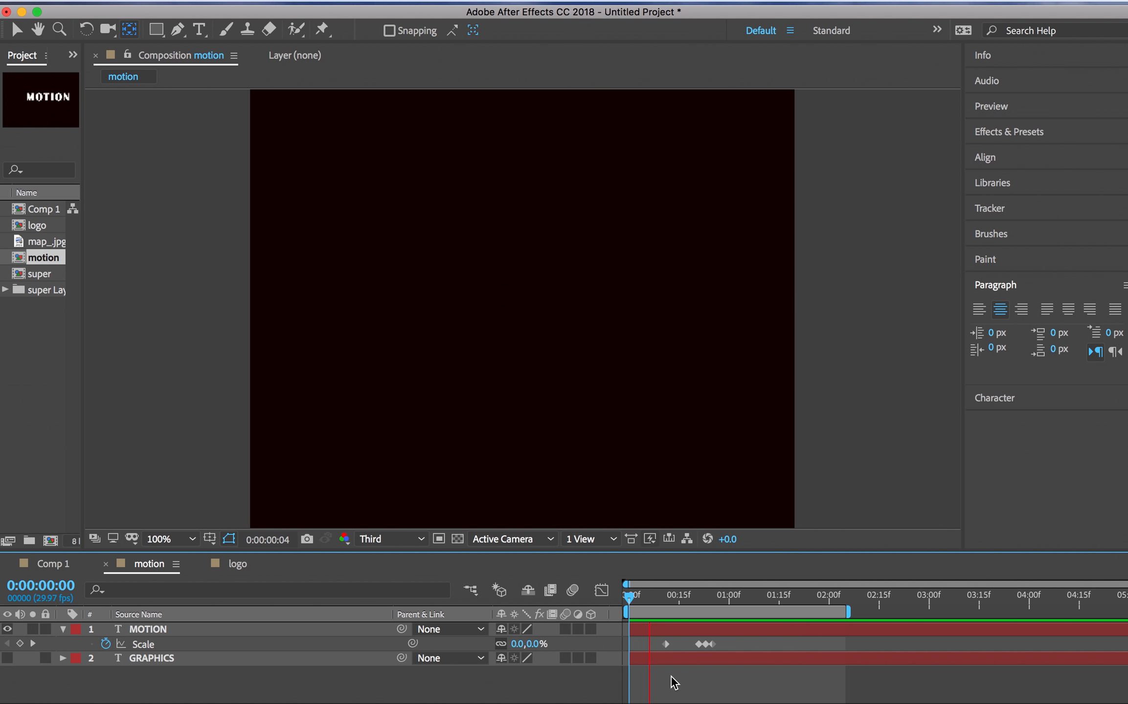
key(space)
drag(665, 600, 730, 601)
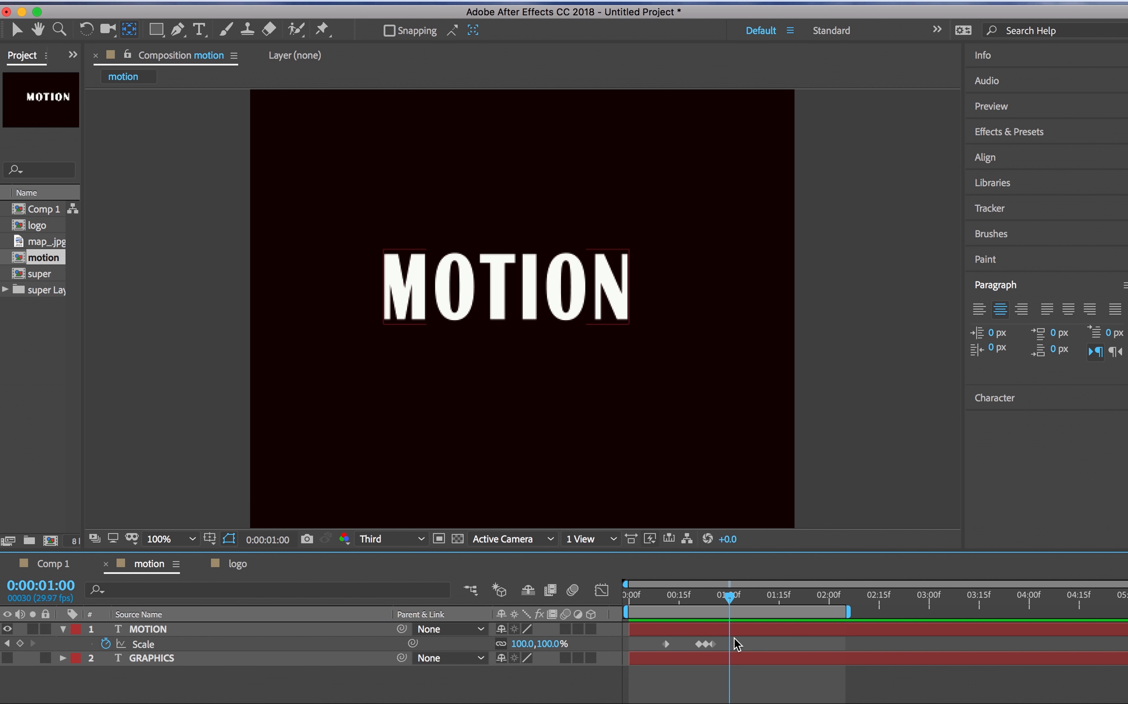
drag(729, 602, 767, 605)
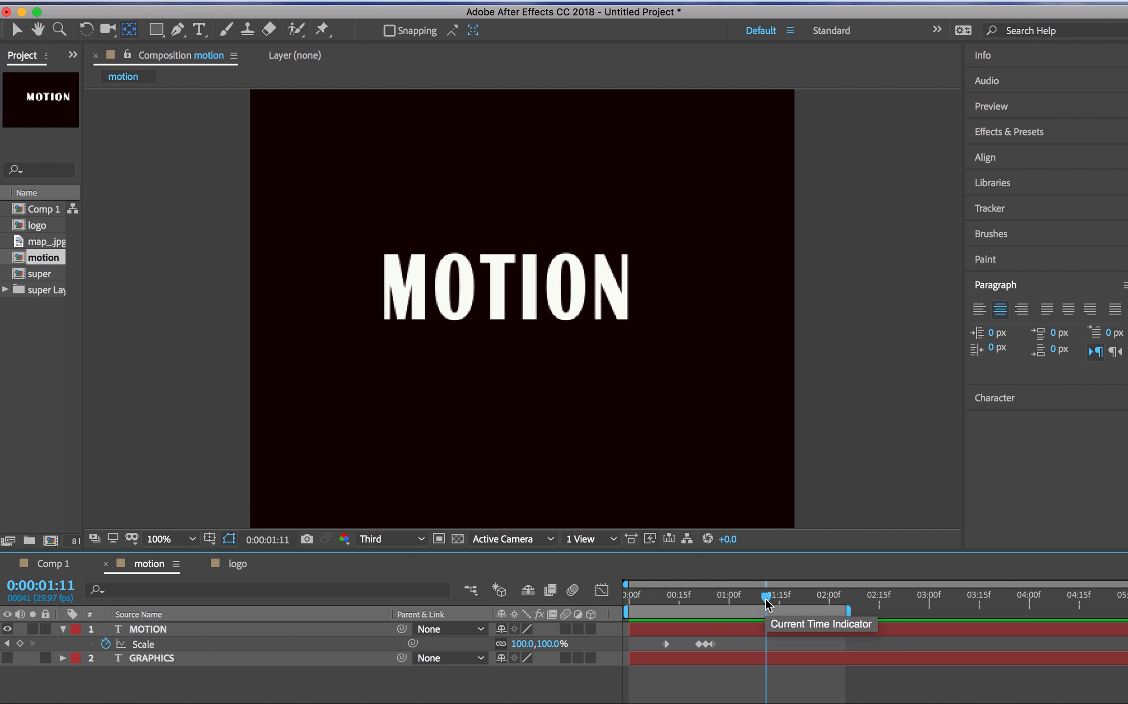
Save the MOTION layer's four Scale keyframes as an animation preset named "small bounce in" in the My presets folder.
drag(727, 637, 630, 652)
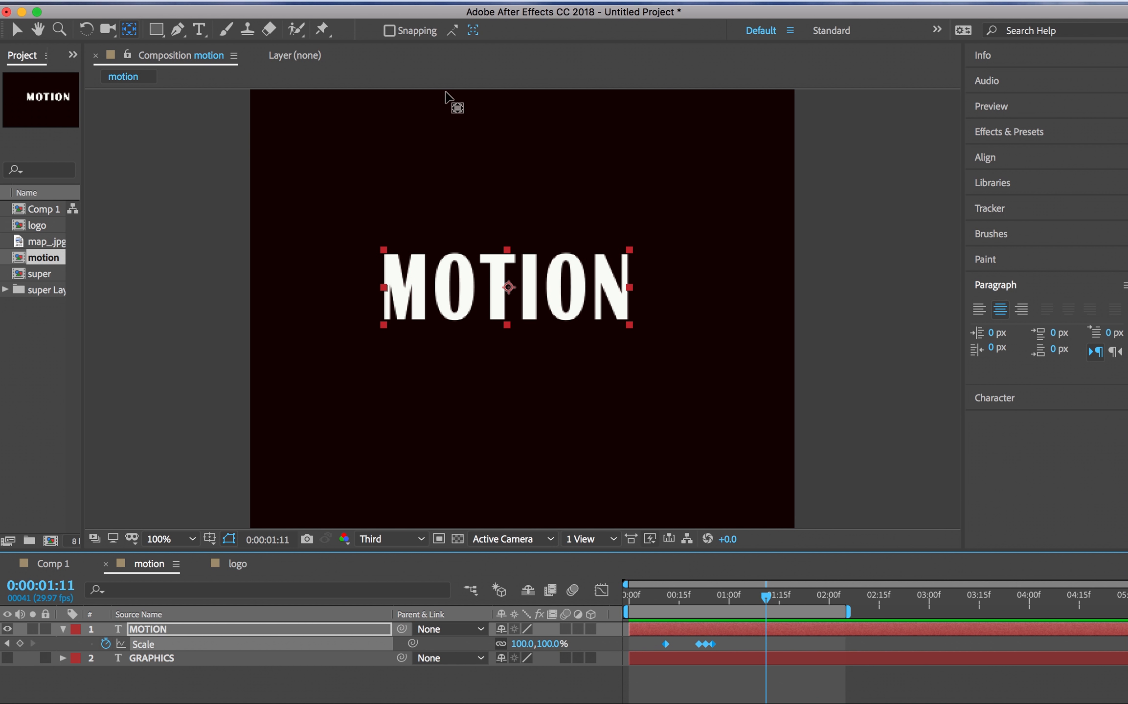
click(194, 1)
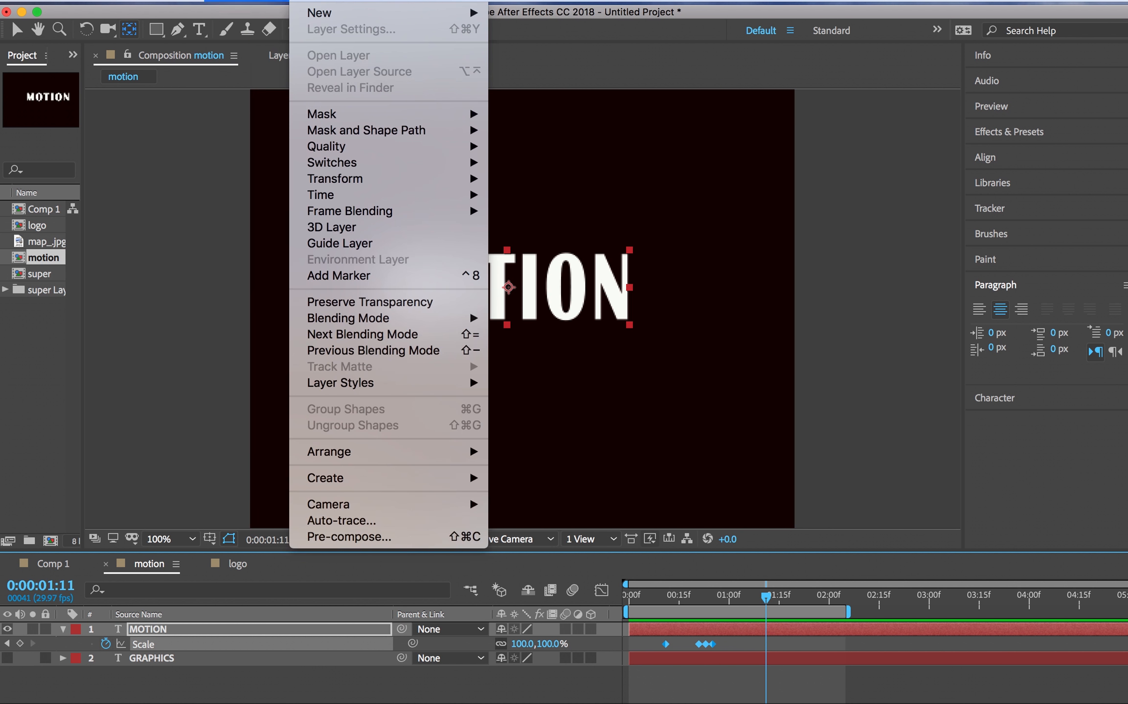
mouse_move(418, 1)
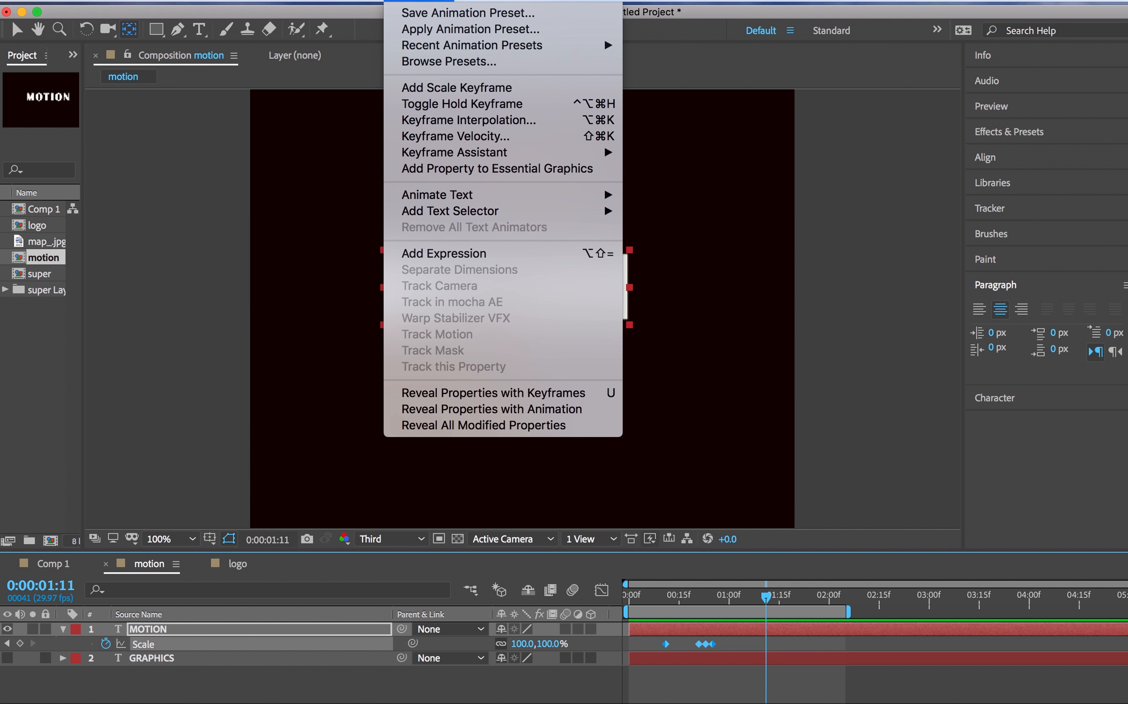
click(430, 18)
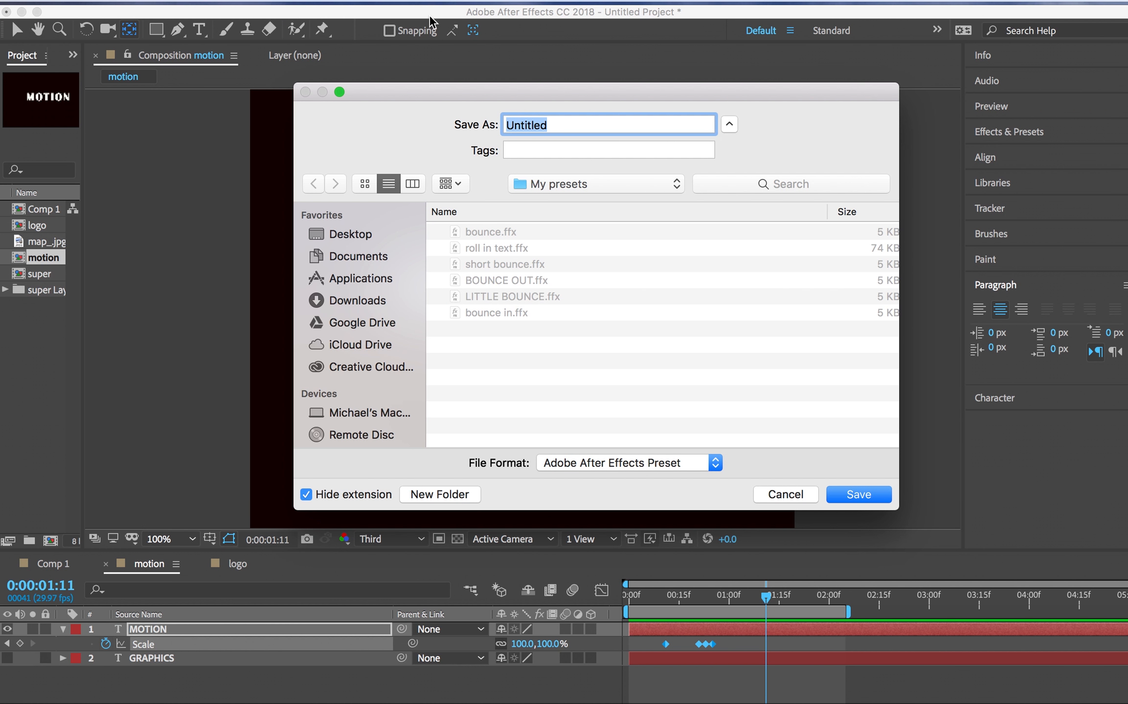
text(small bounce )
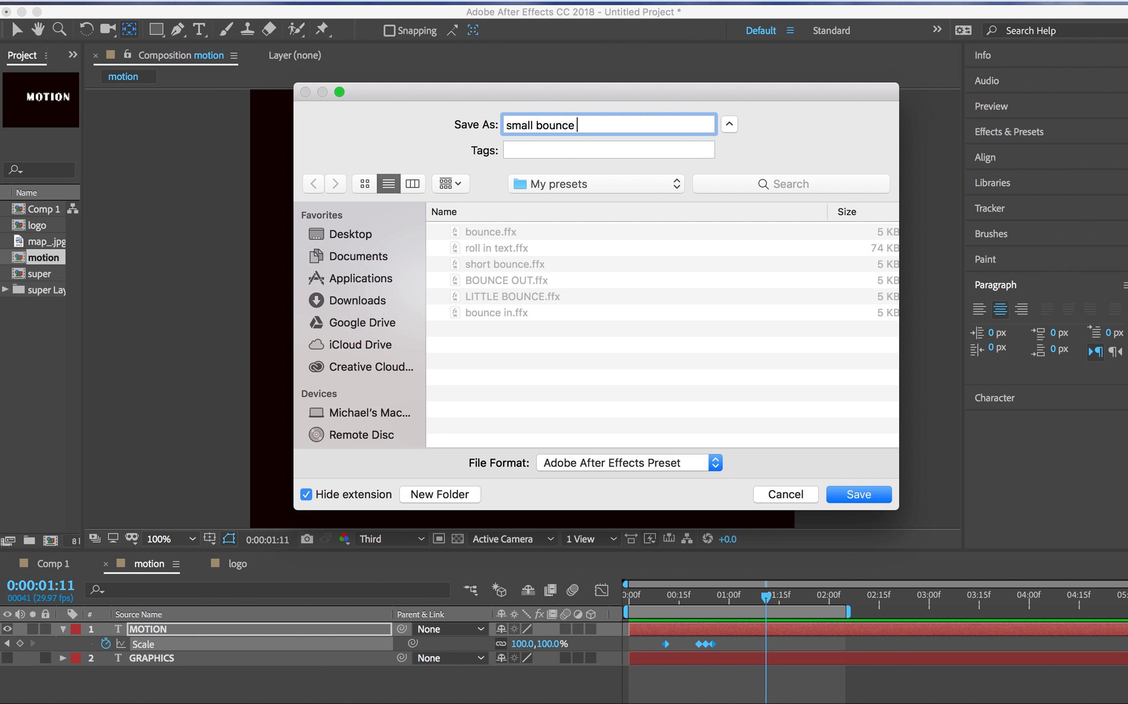
text(in)
click(839, 494)
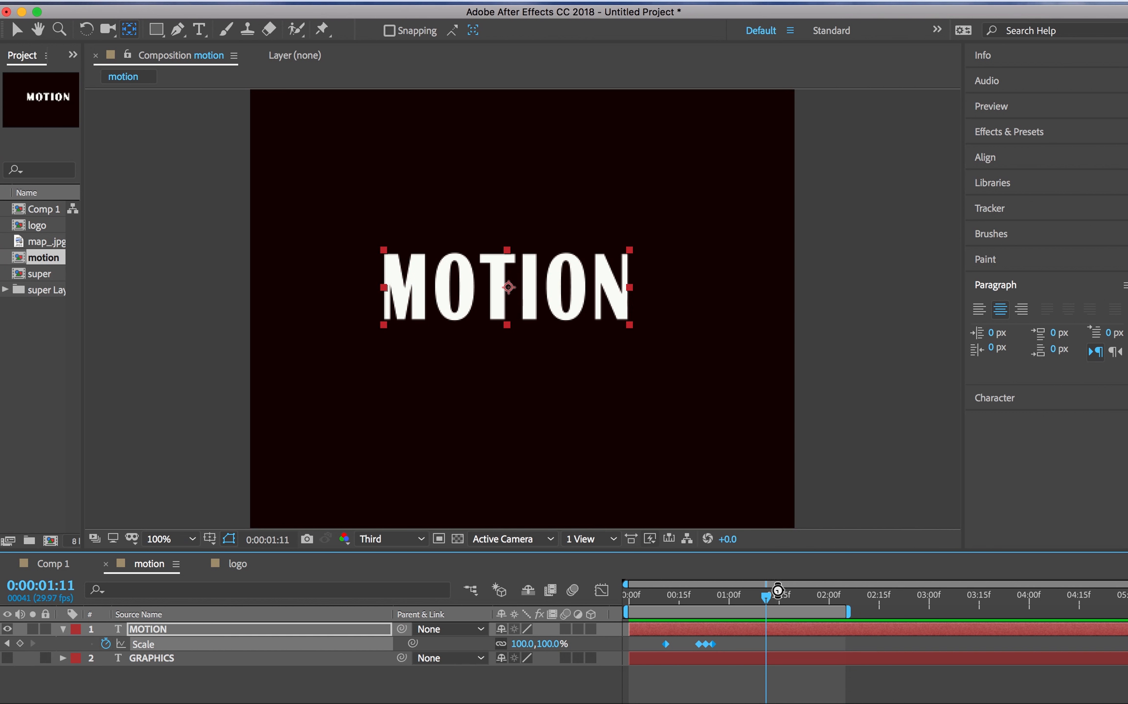
Extend the work area to just past 3 seconds and add a 100% Scale keyframe to the MOTION layer at about 0:00:01:17.
mouse_move(772, 601)
mouse_down()
mouse_move(783, 601)
mouse_move(763, 601)
mouse_up()
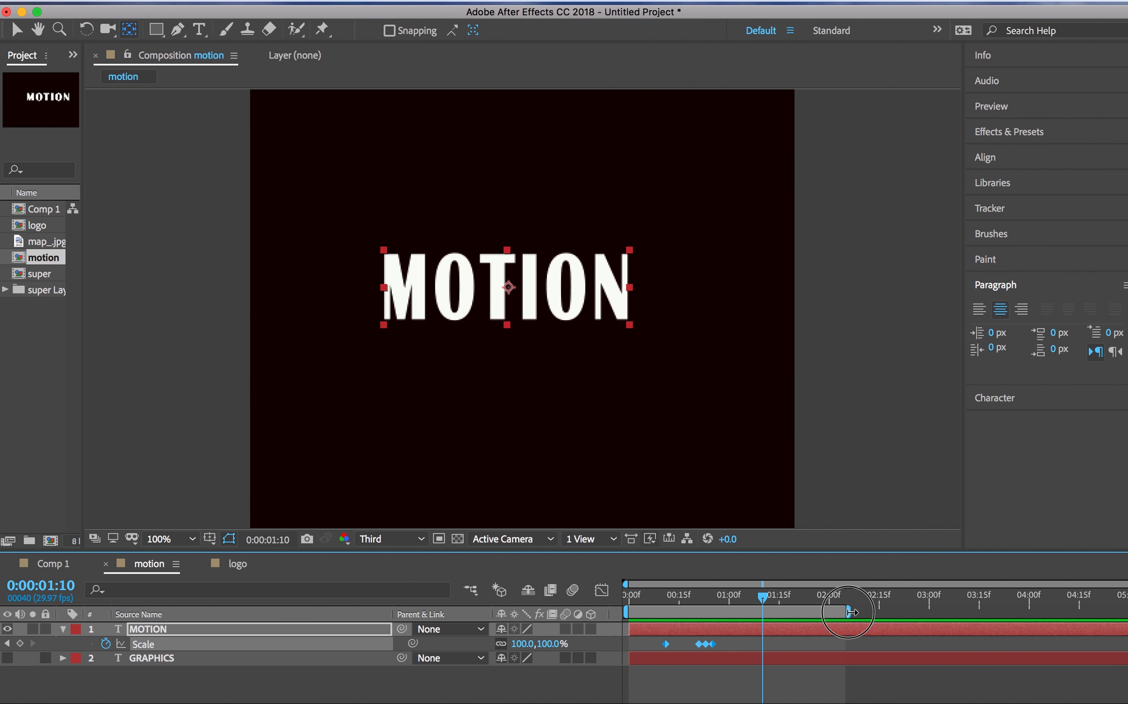
drag(848, 612, 942, 612)
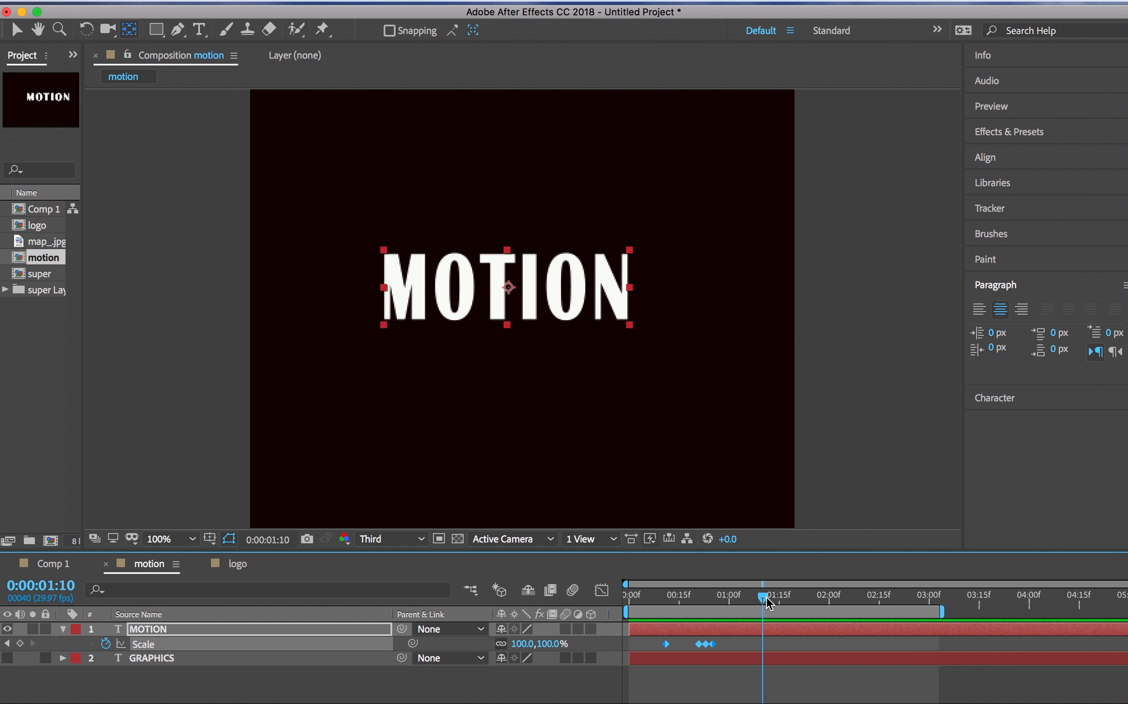
drag(766, 597, 788, 597)
click(21, 644)
Add a 120% Scale keyframe to the MOTION layer at 0:00:01:21.
mouse_move(787, 601)
mouse_down()
mouse_move(719, 605)
mouse_move(802, 606)
mouse_up()
drag(800, 599, 803, 597)
mouse_move(550, 647)
mouse_down()
mouse_move(561, 650)
mouse_move(552, 647)
mouse_up()
click(551, 645)
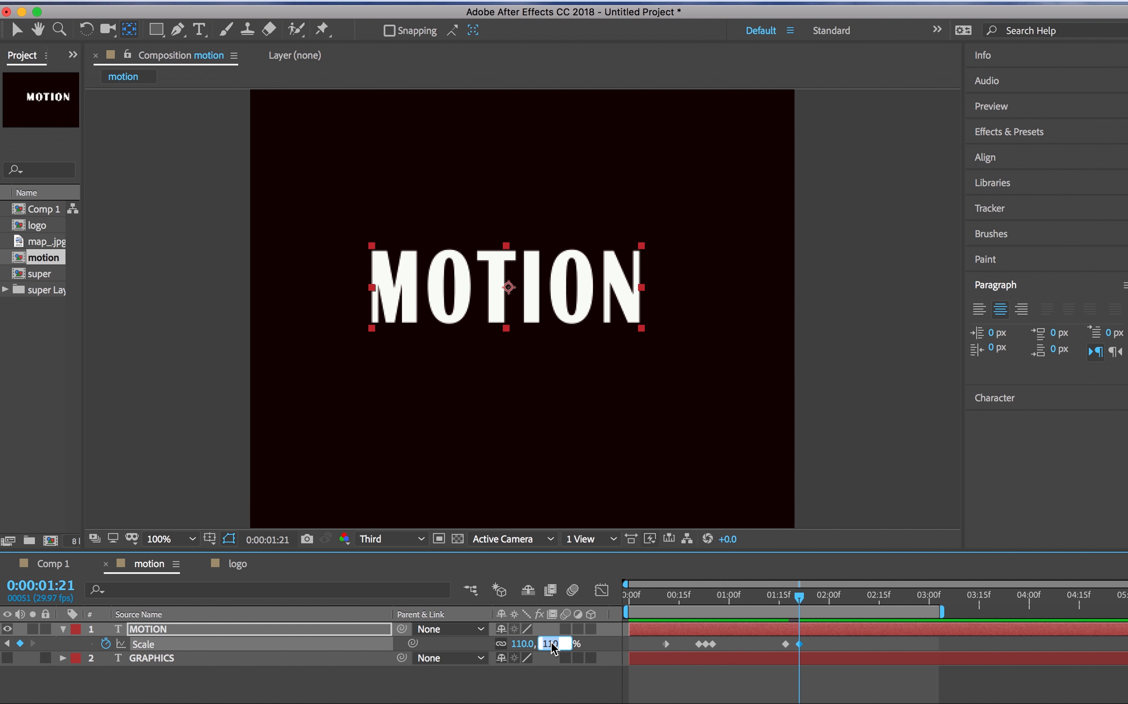
text(120)
click(799, 597)
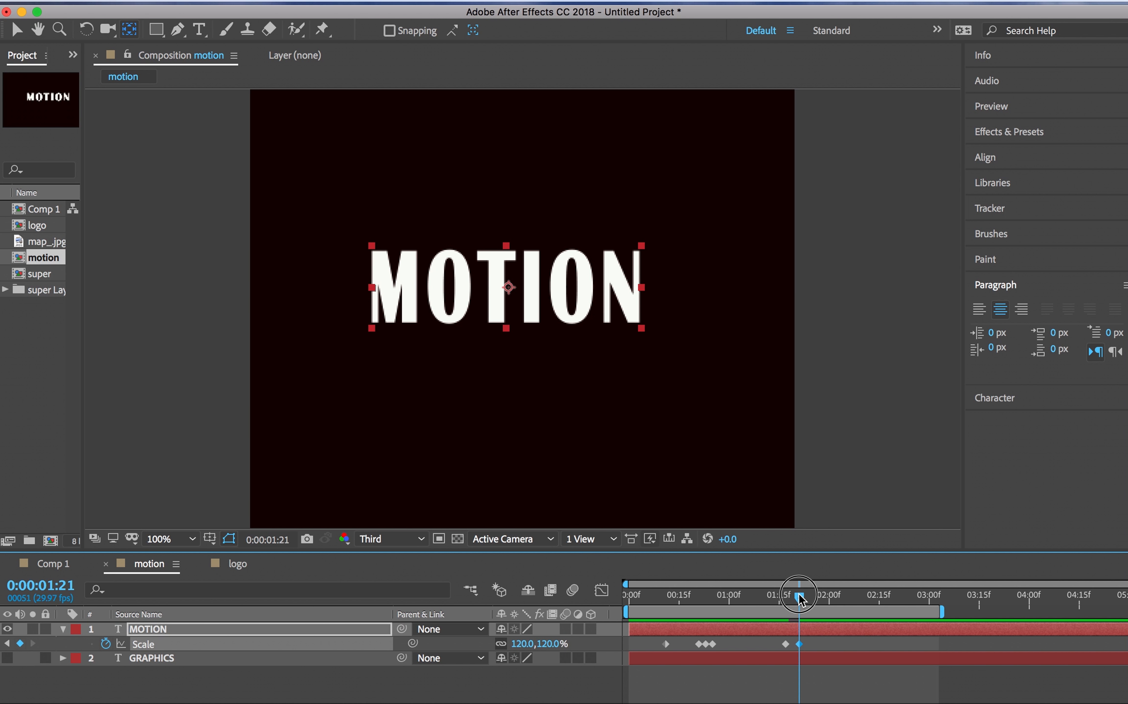
Add a 0% Scale keyframe to the MOTION layer at 0:00:01:24.
drag(799, 598, 810, 599)
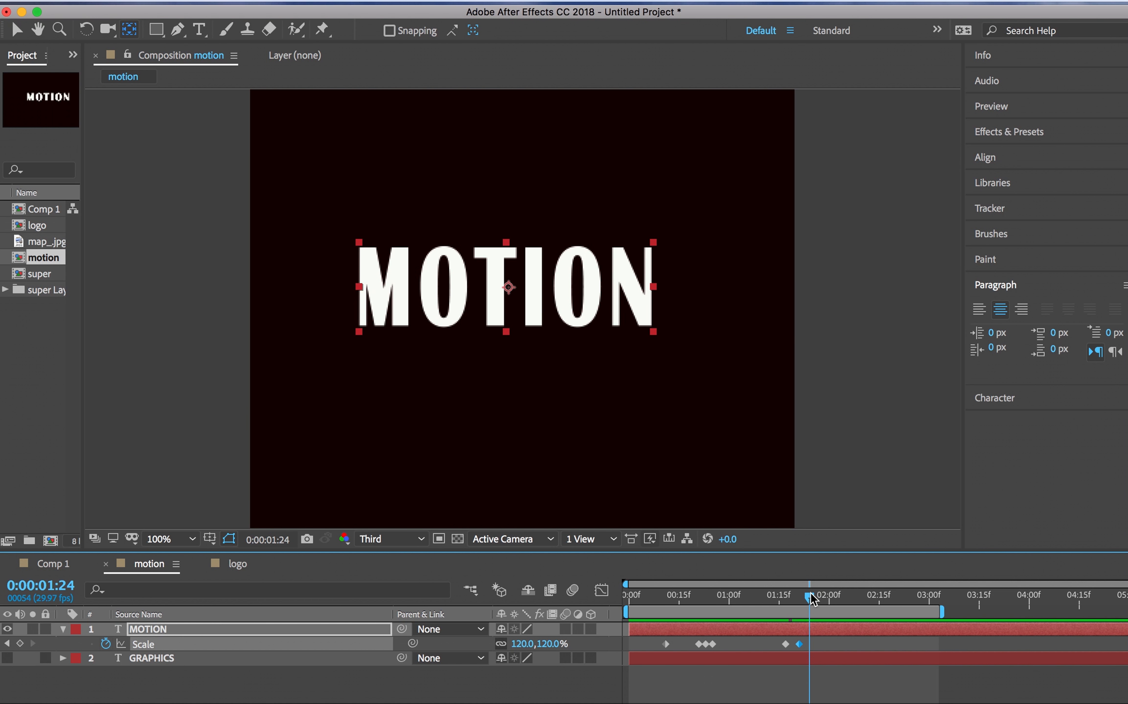
click(523, 644)
key(Tab)
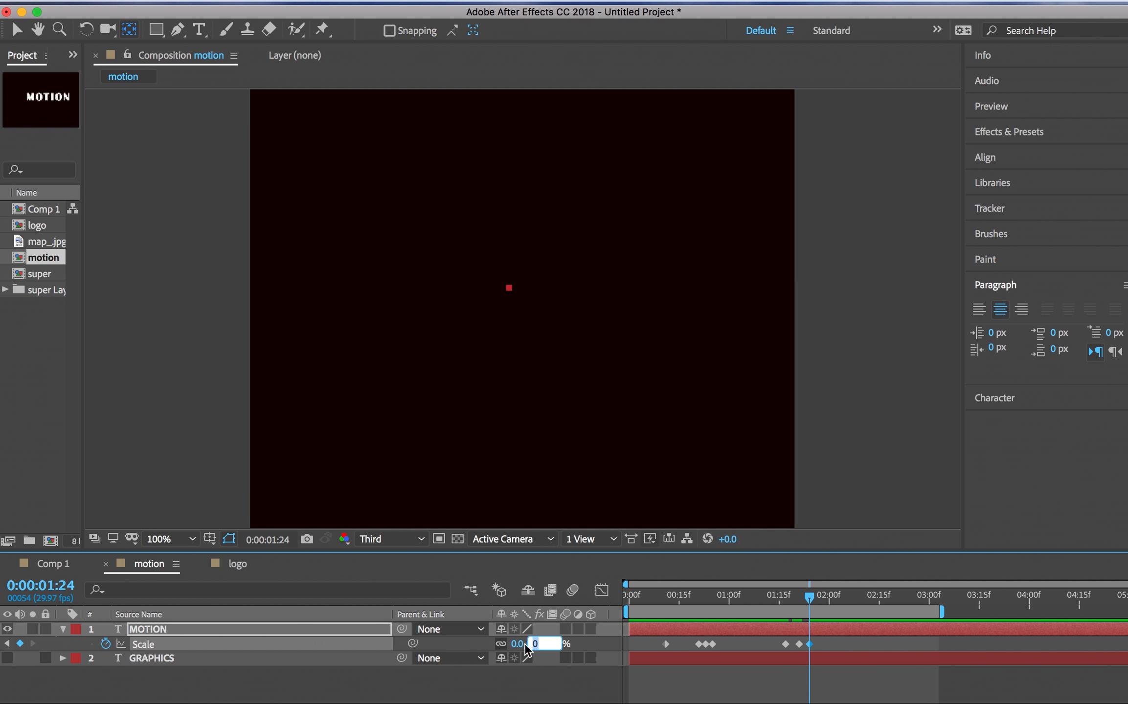
click(810, 598)
Save the MOTION layer's last three Scale keyframes as an animation preset named "small bounce out" in the My presets folder.
mouse_move(810, 598)
mouse_down()
mouse_move(772, 598)
mouse_move(826, 598)
mouse_up()
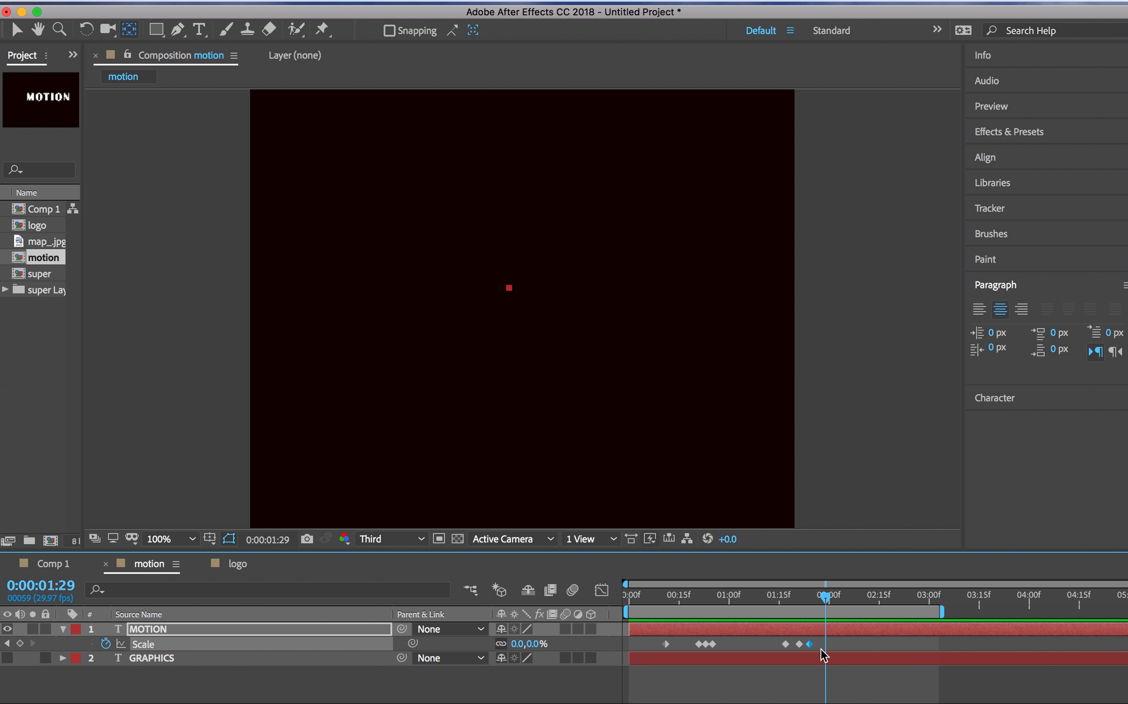
drag(822, 642, 777, 647)
click(418, 0)
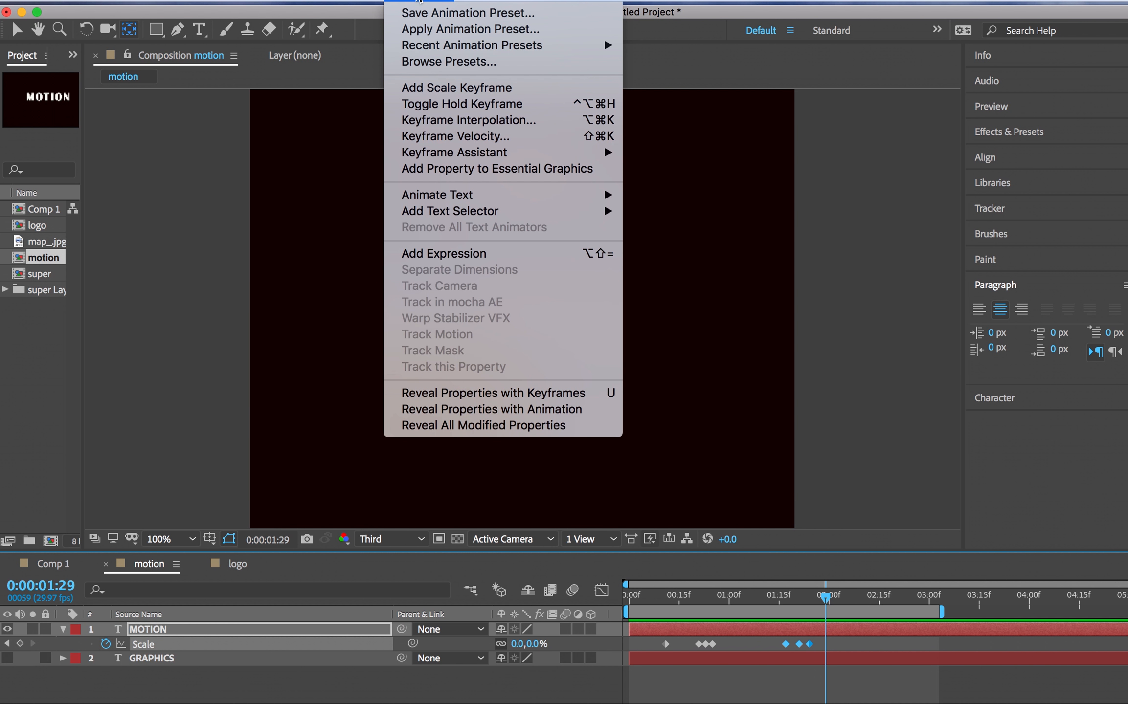
mouse_move(433, 46)
click(438, 18)
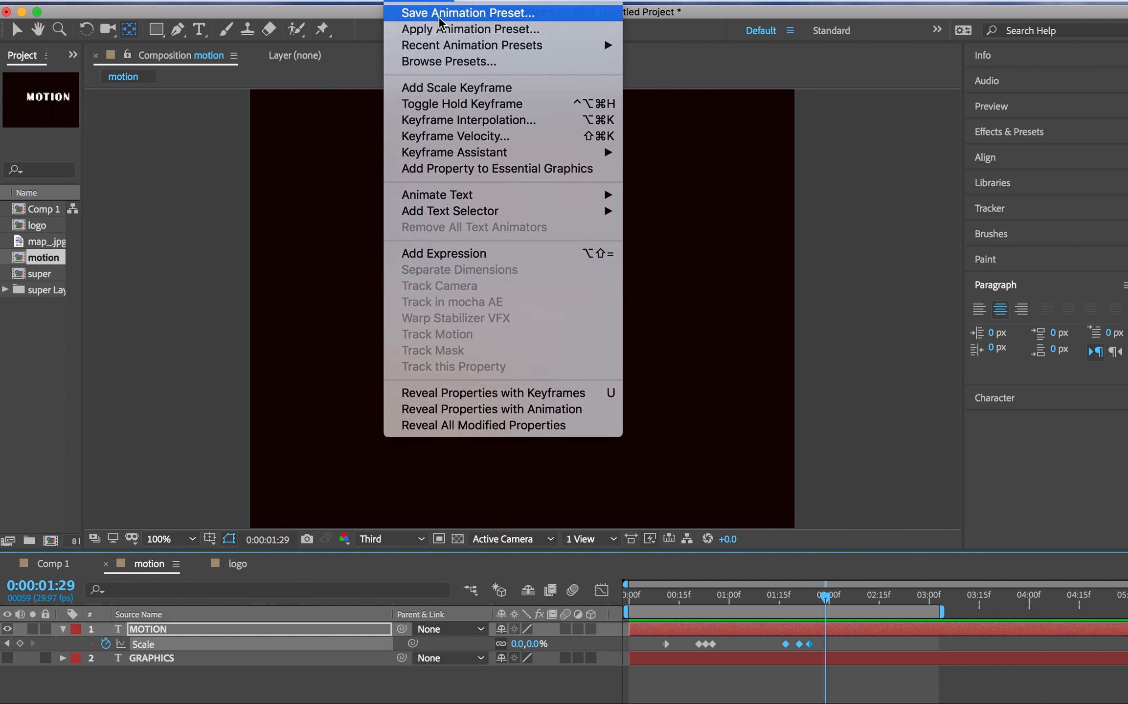
text(s)
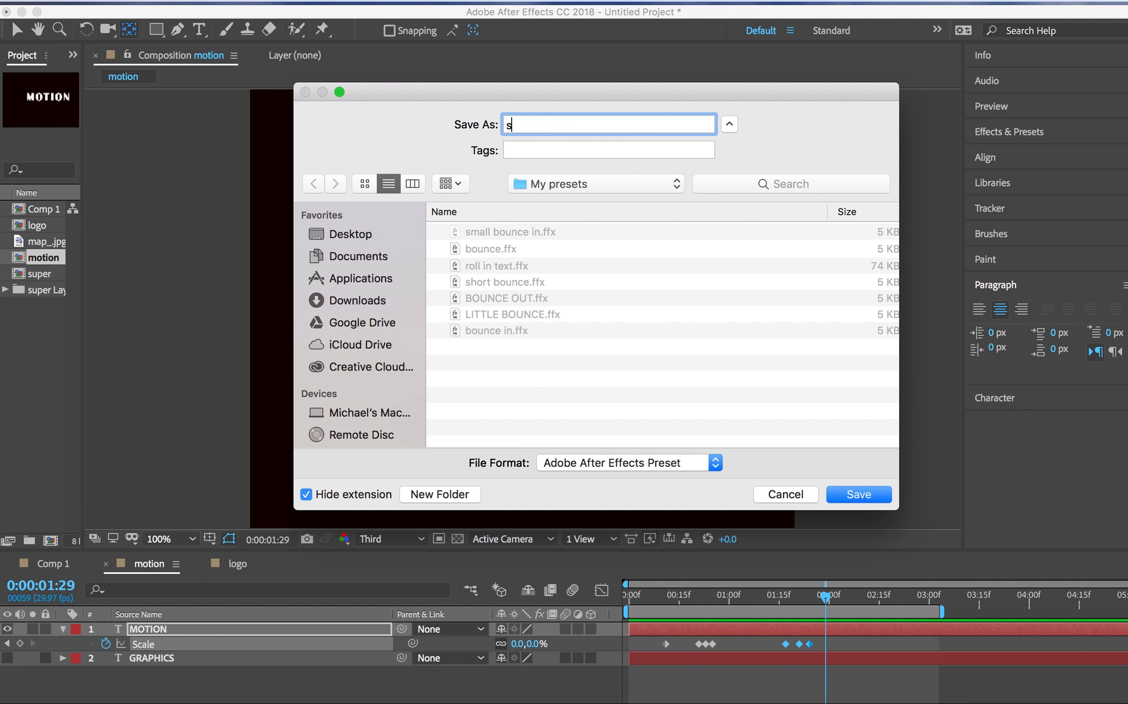
text(mall bounce outy)
key(BackSpace)
click(856, 493)
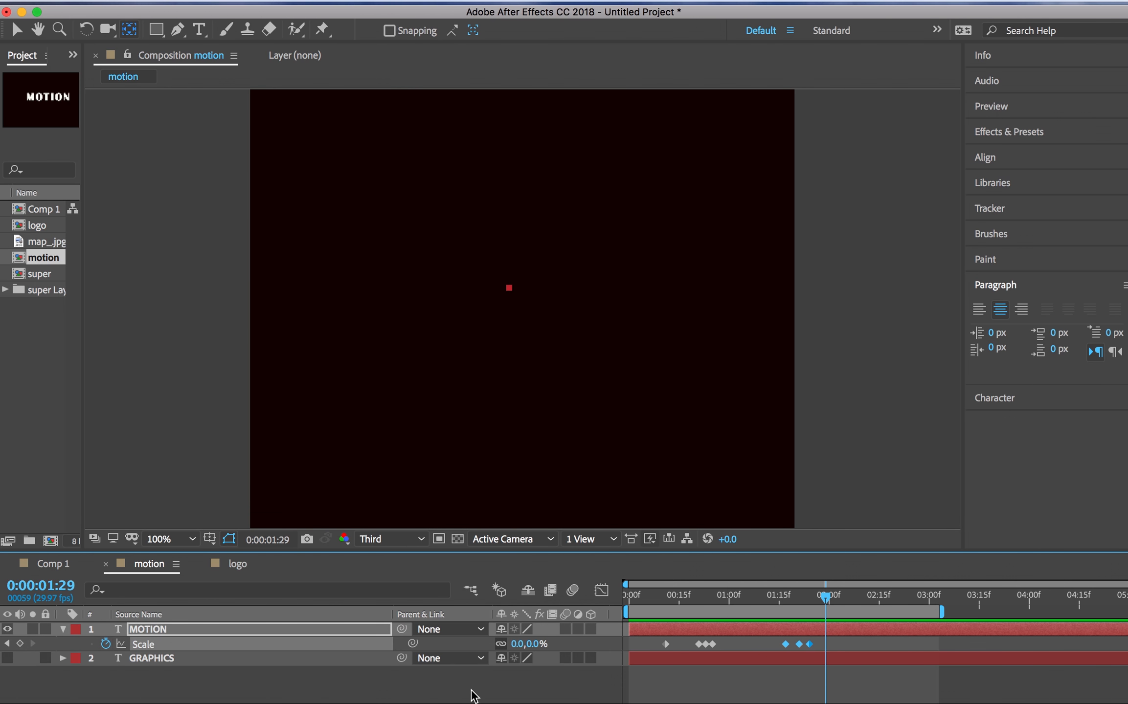
Show the GRAPHICS layer again and nudge its text slightly to the left to center it beneath MOTION.
drag(825, 596, 751, 586)
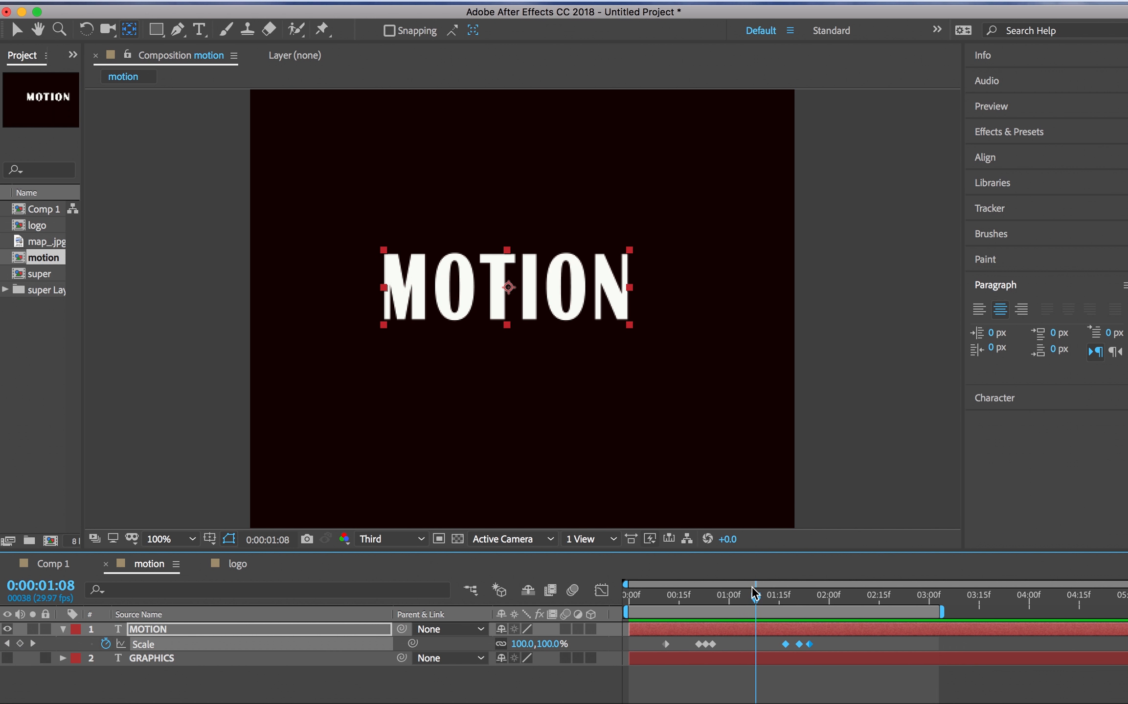
click(8, 659)
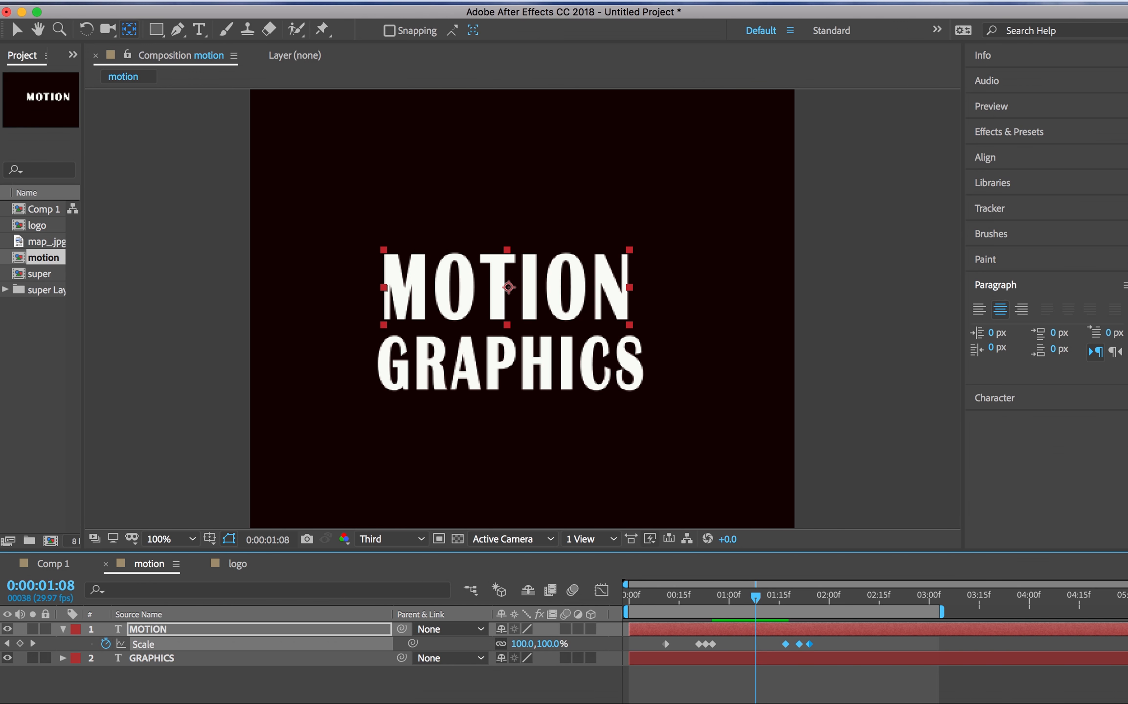
click(17, 30)
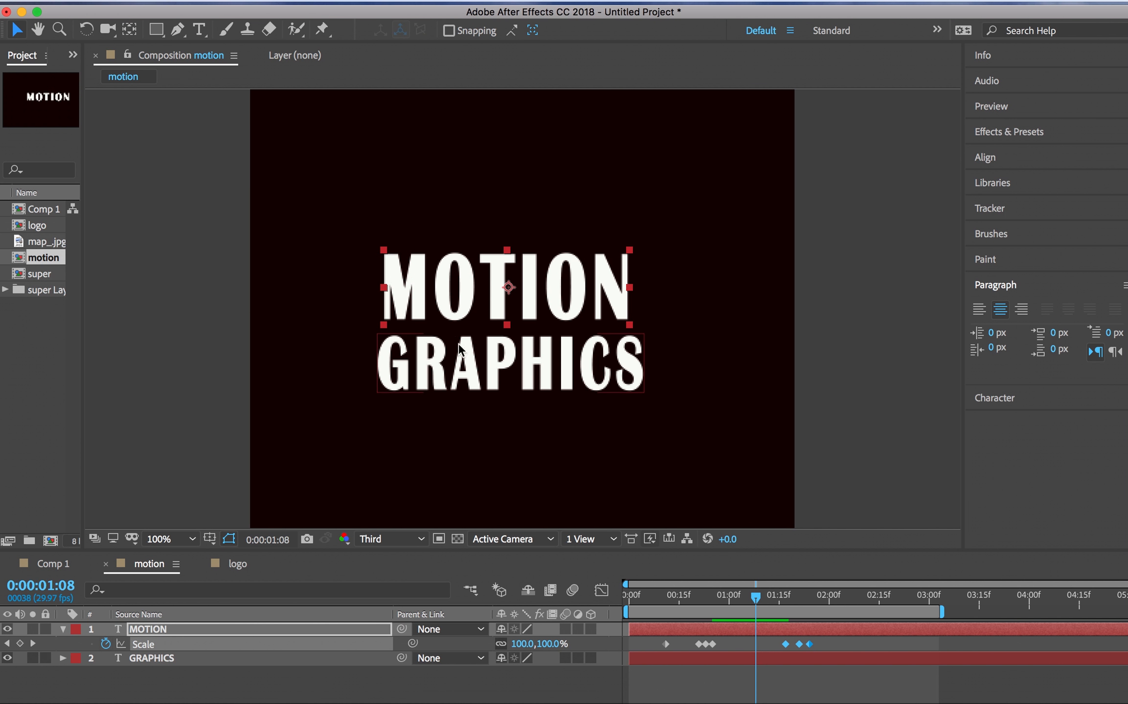
click(490, 357)
key(Left)
key(Left)
key(Left)
key(Left)
key(Left)
key(Left)
key(Left)
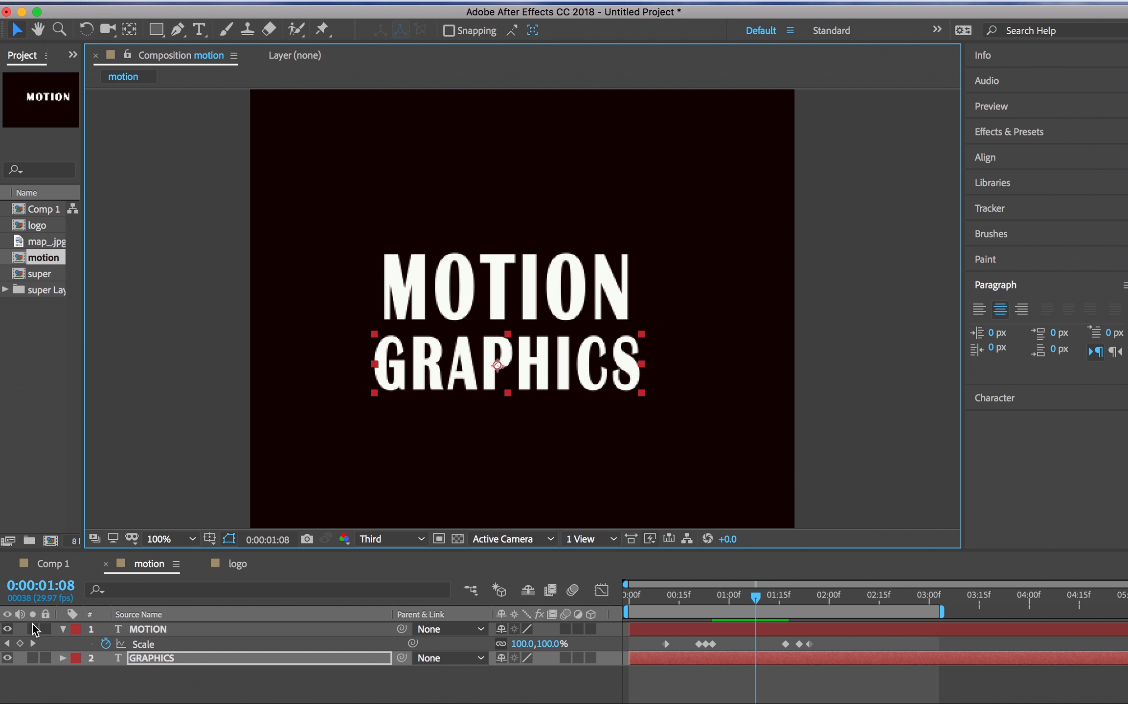
click(133, 682)
Hide the MOTION layer and apply the "small bounce in.ffx" preset to the GRAPHICS layer at 0:00:00:11.
click(7, 629)
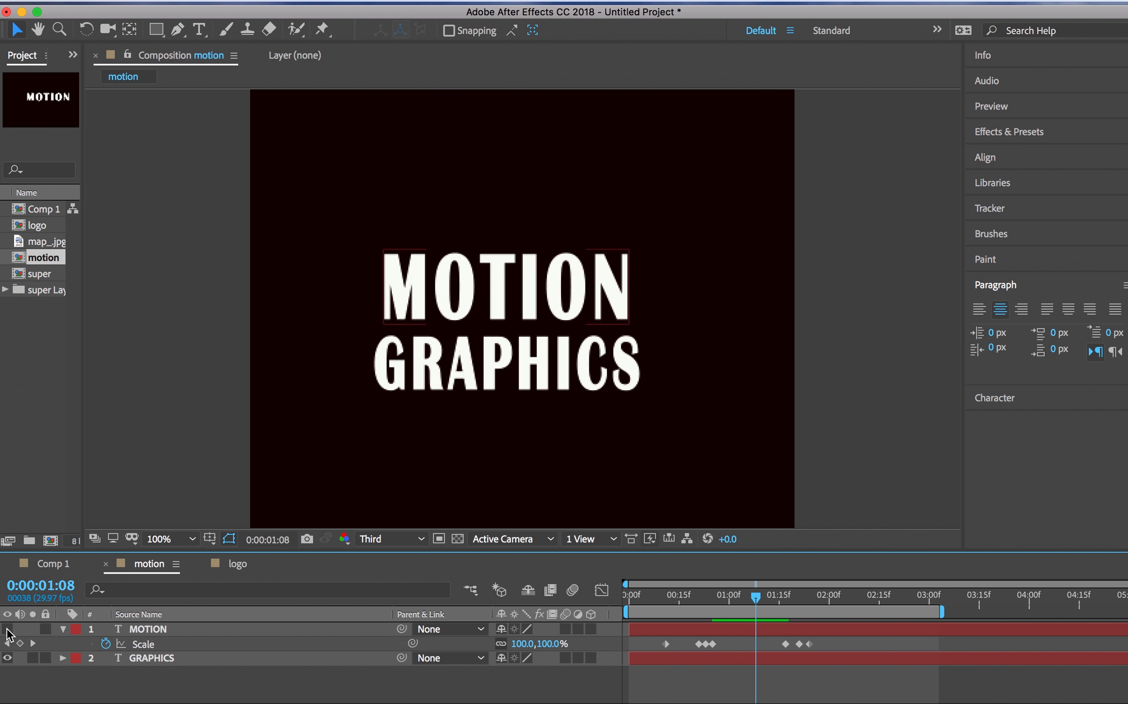
click(455, 378)
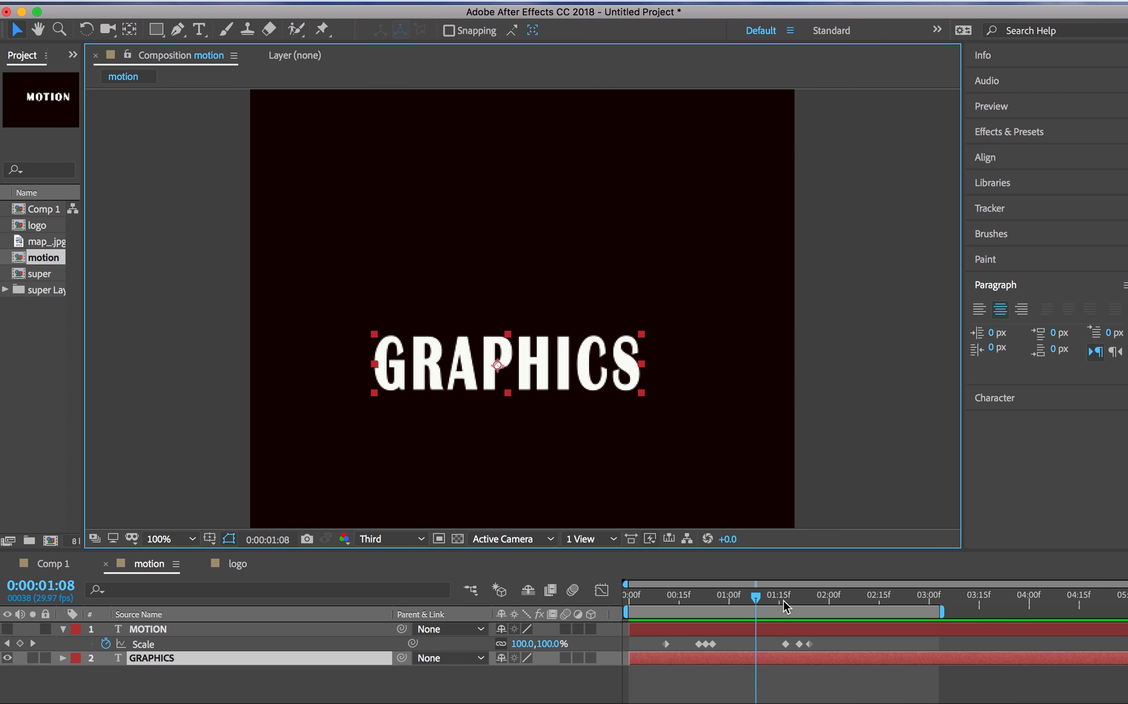
drag(755, 603, 665, 602)
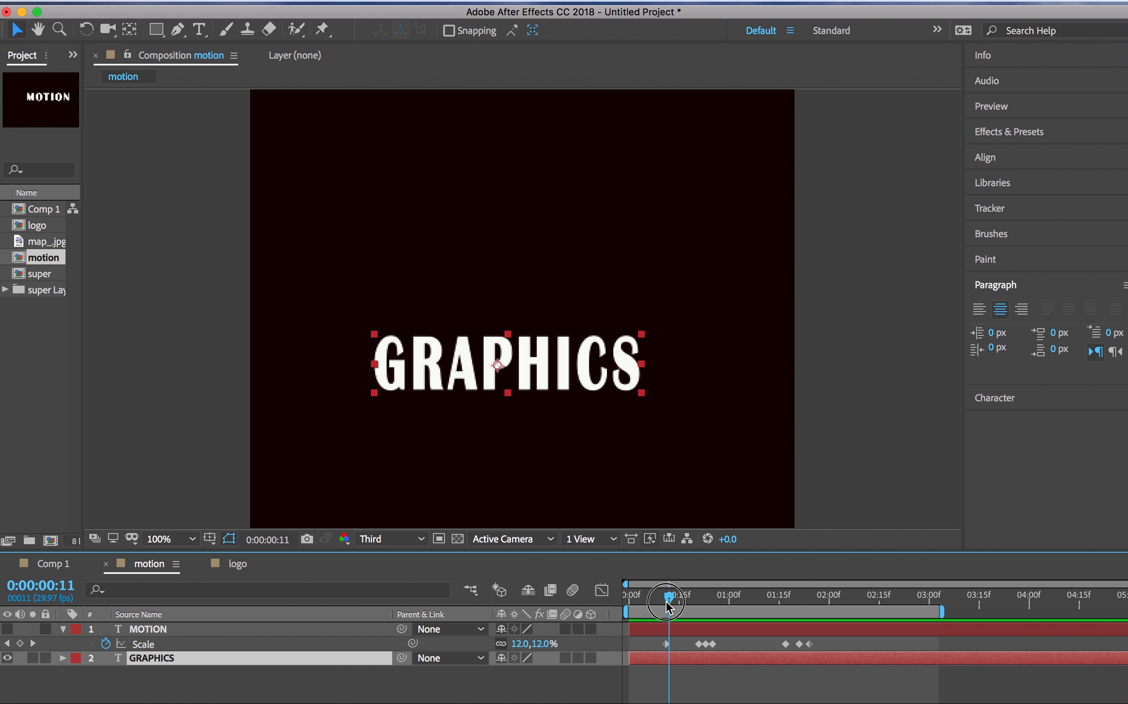
click(63, 629)
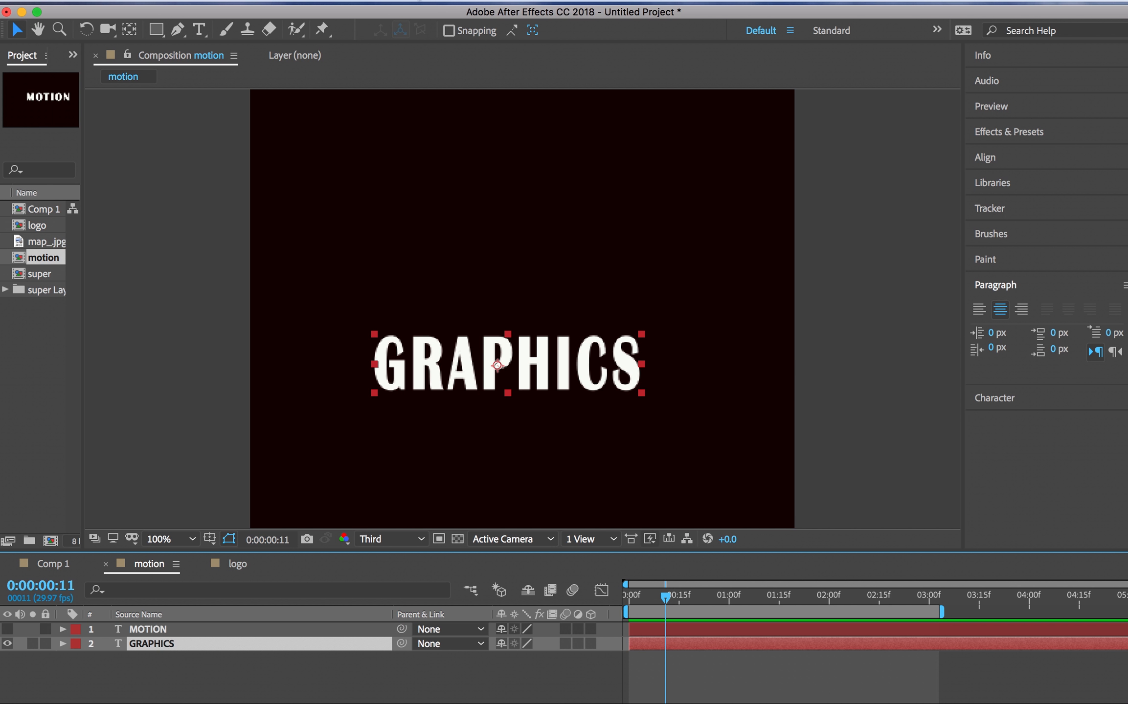
click(392, 1)
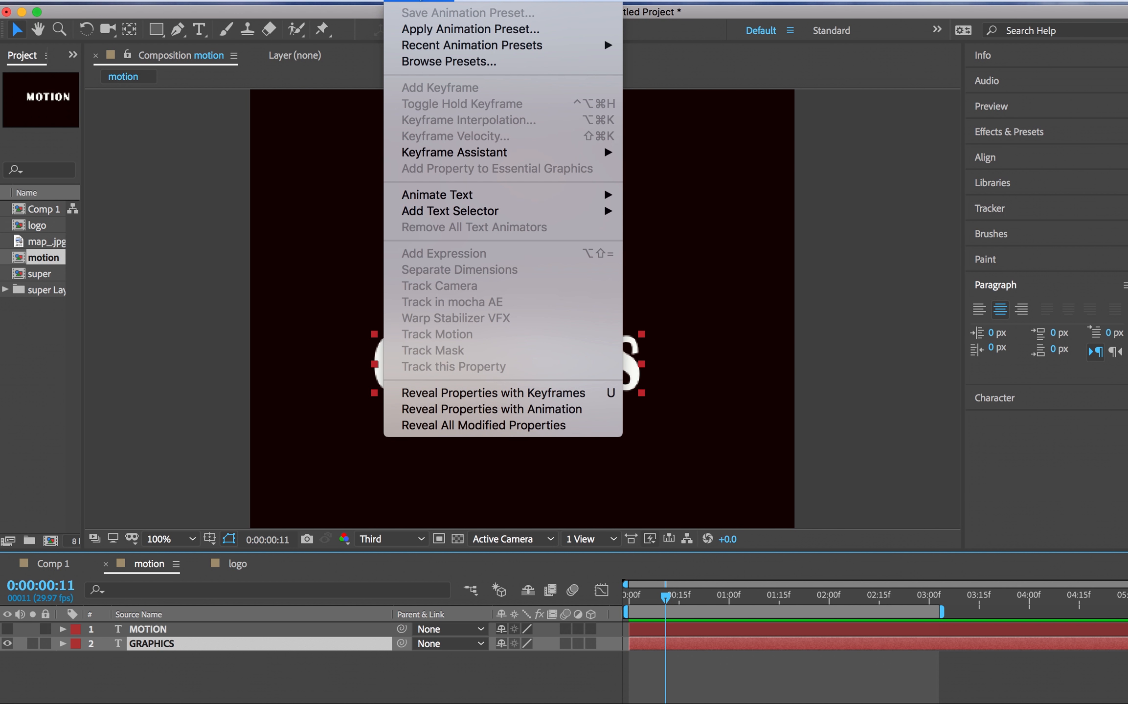
click(433, 29)
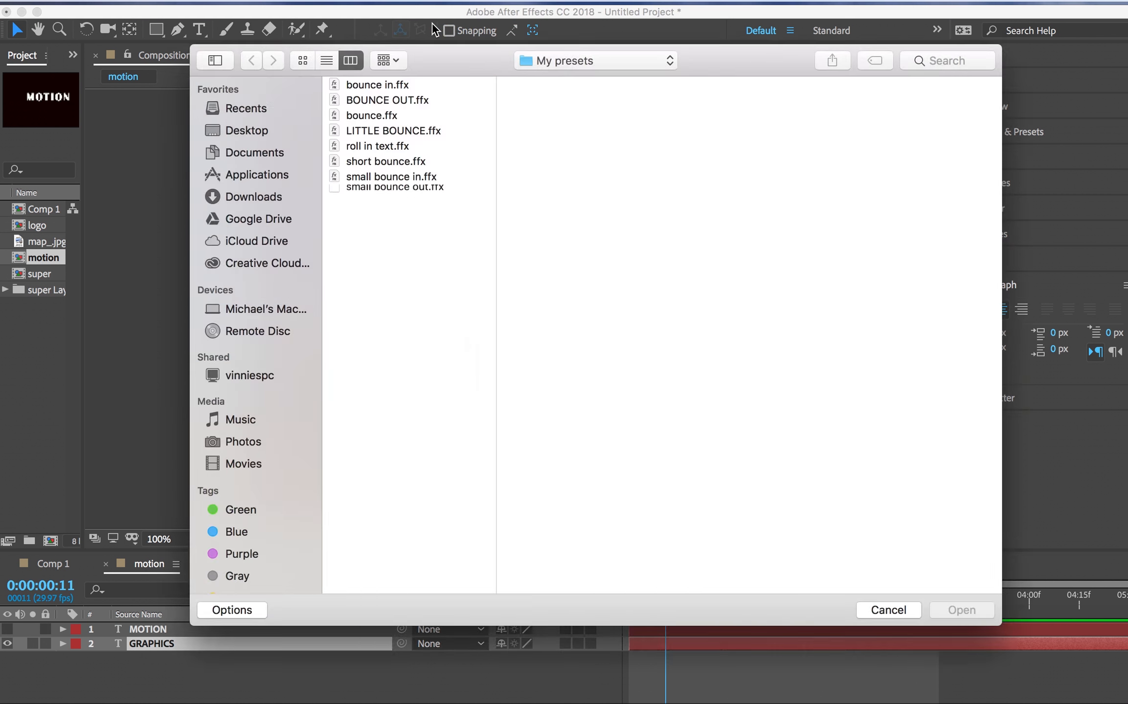
click(393, 175)
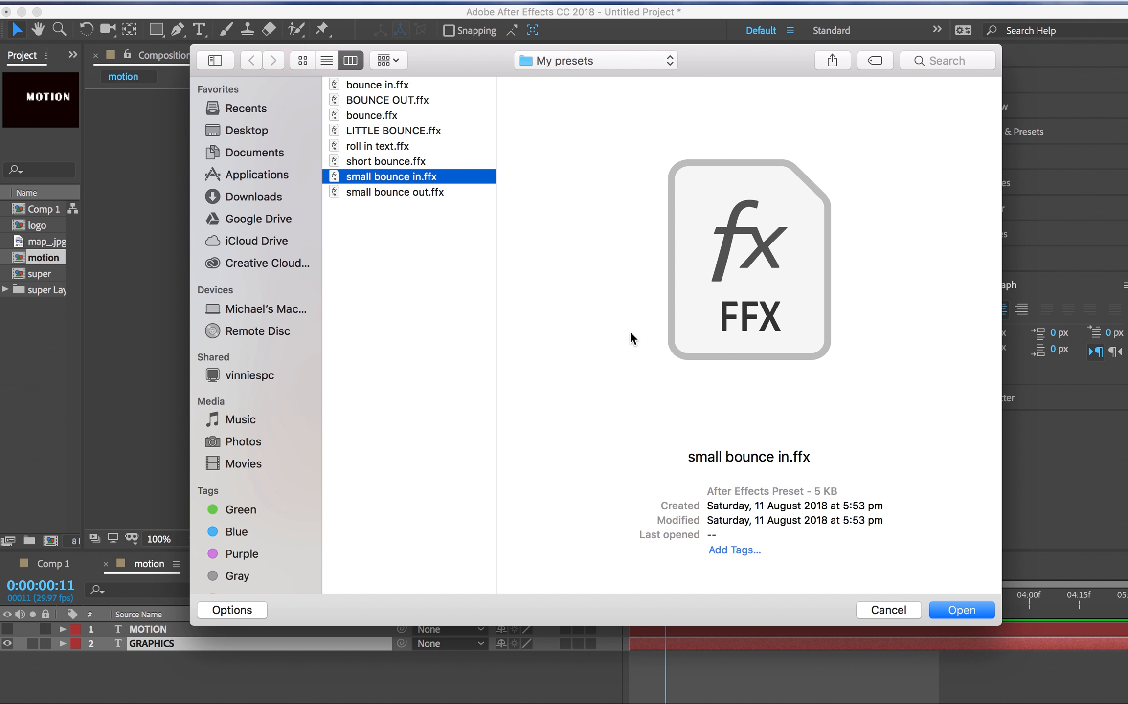
click(961, 610)
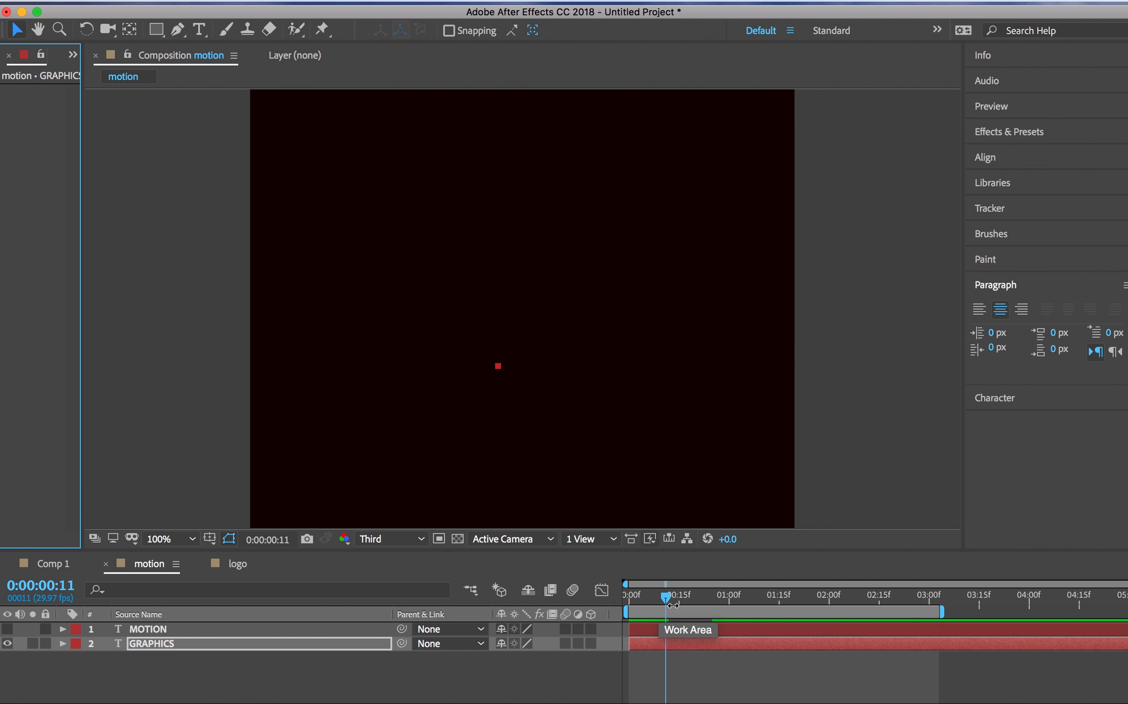
Apply the "small bounce out.ffx" preset from the My presets folder to the GRAPHICS layer at 0:00:01:04.
drag(666, 598, 745, 599)
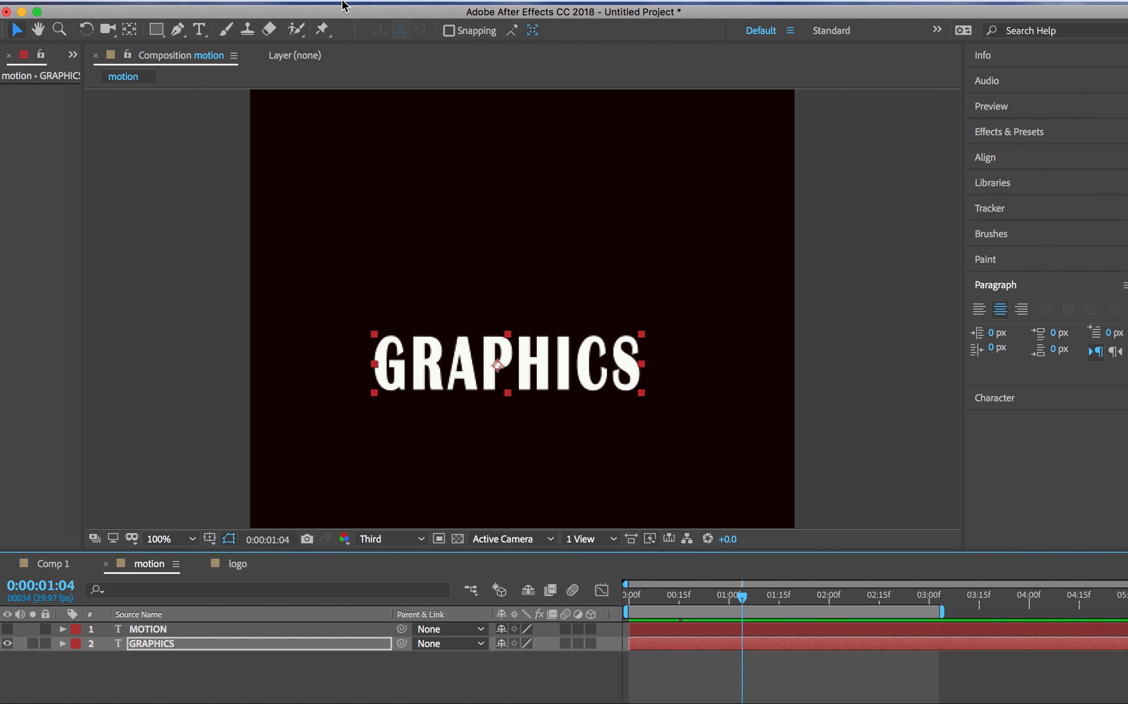
click(406, 1)
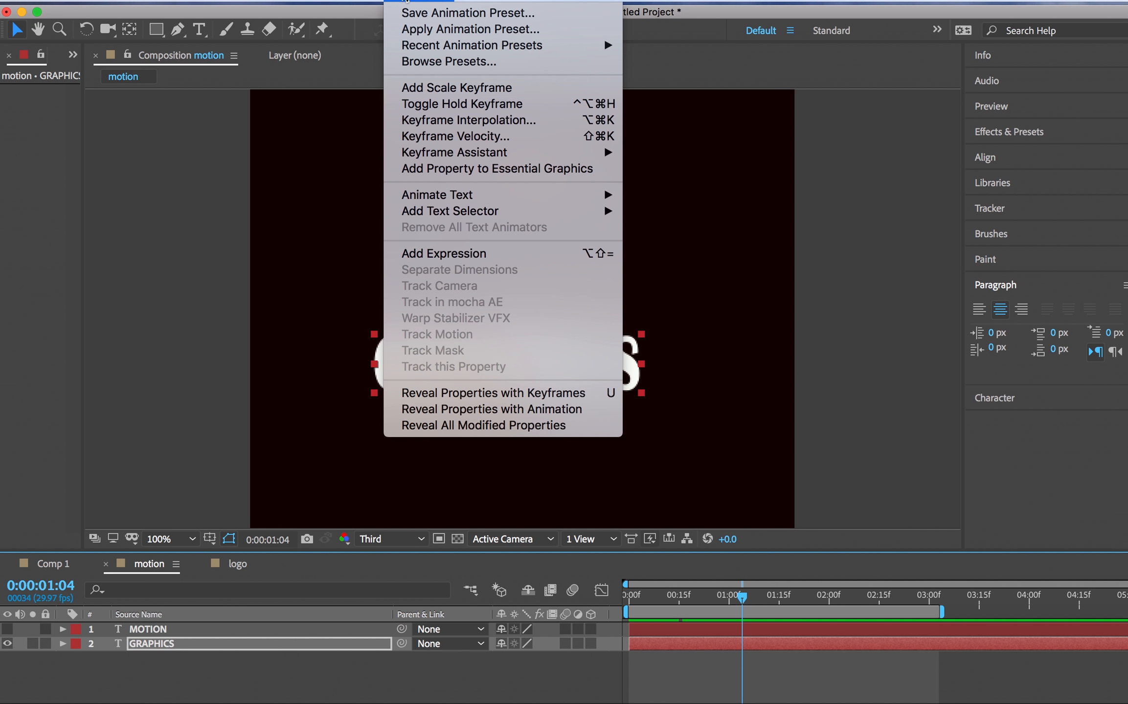
mouse_move(424, 47)
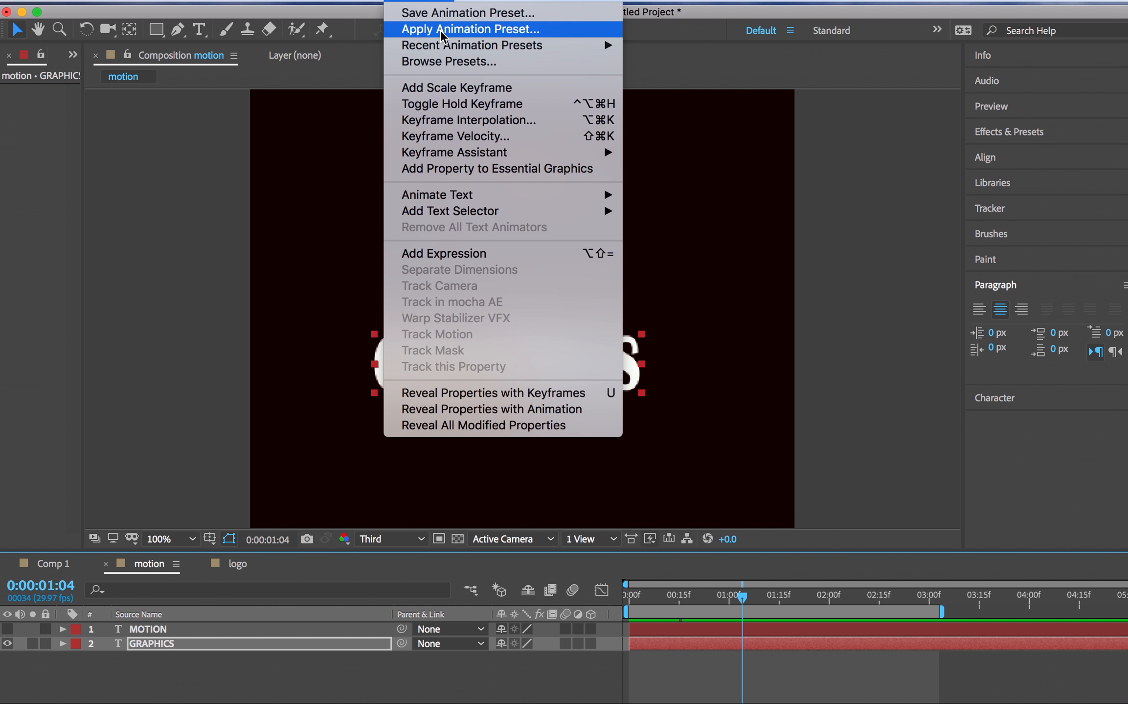
click(442, 29)
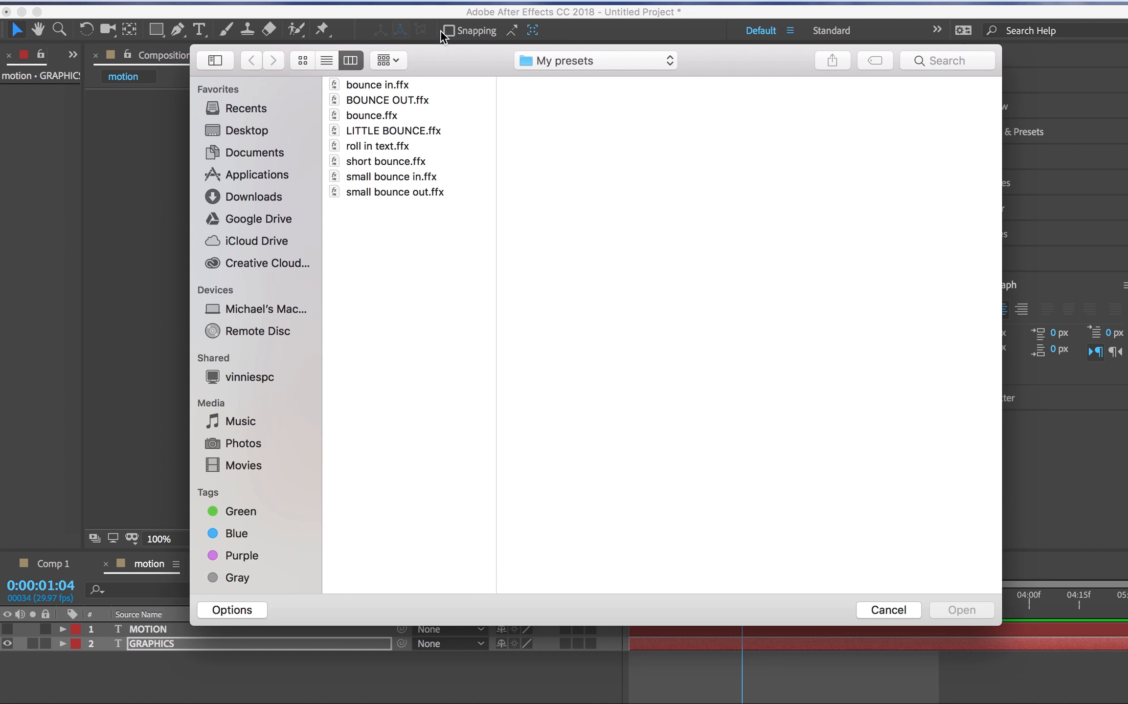
click(401, 192)
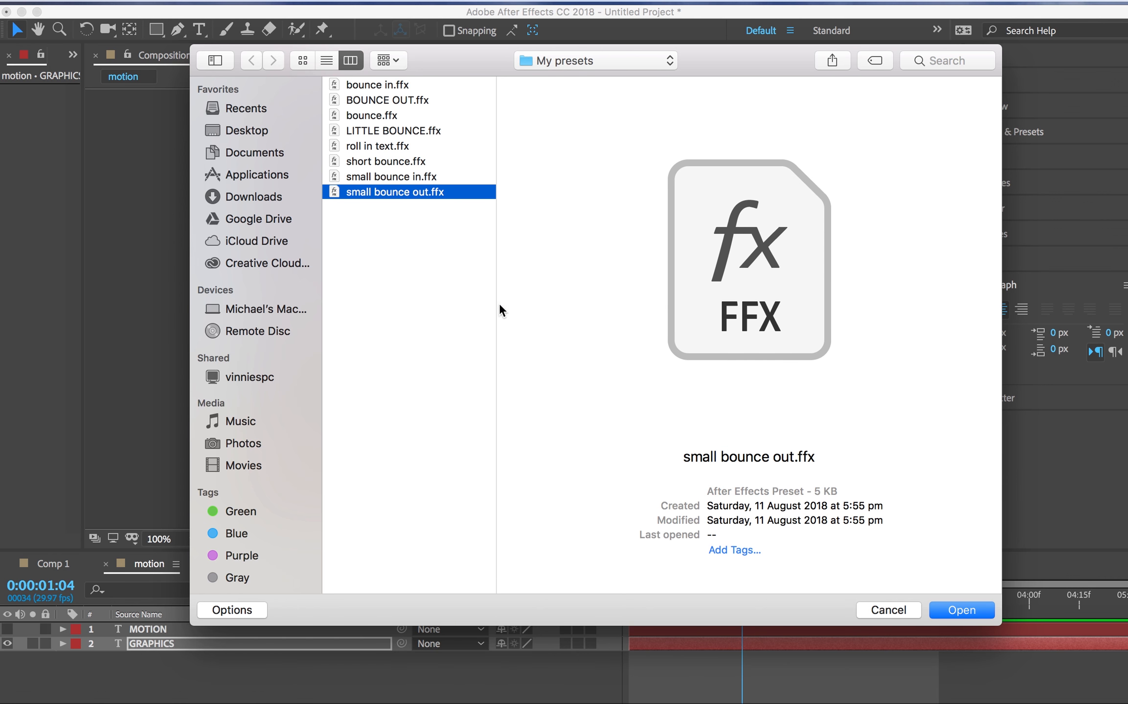
click(953, 609)
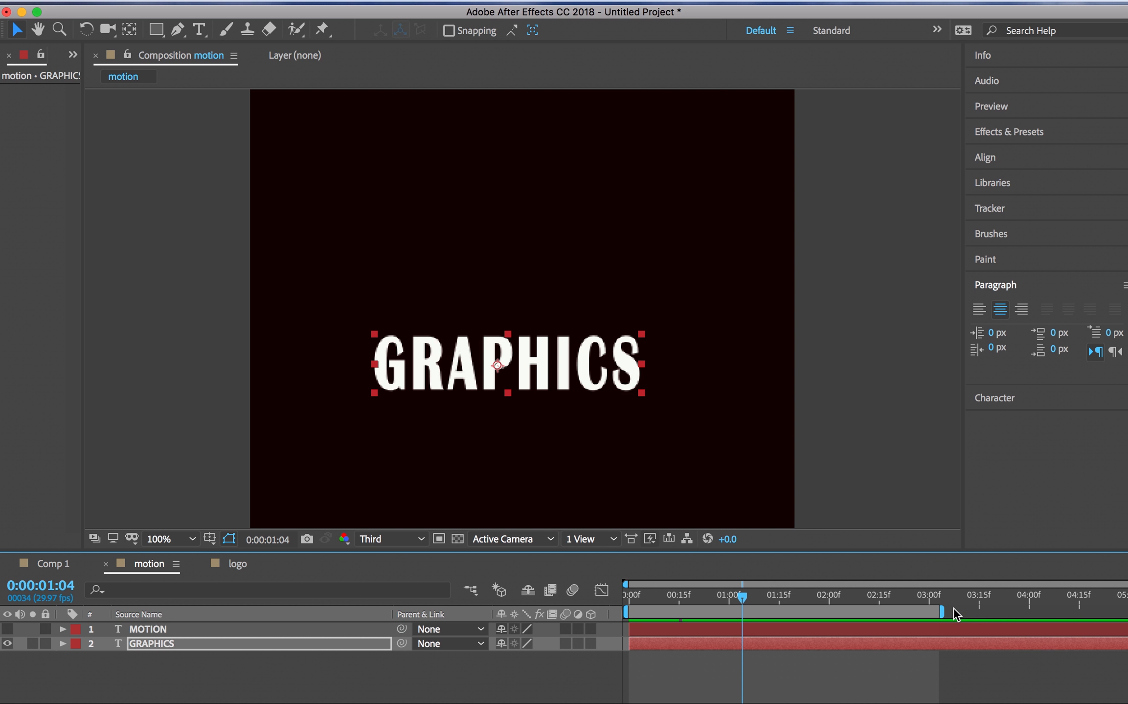
Show the MOTION layer again and preview both words' bounce animation from the start of the composition.
drag(742, 597, 489, 582)
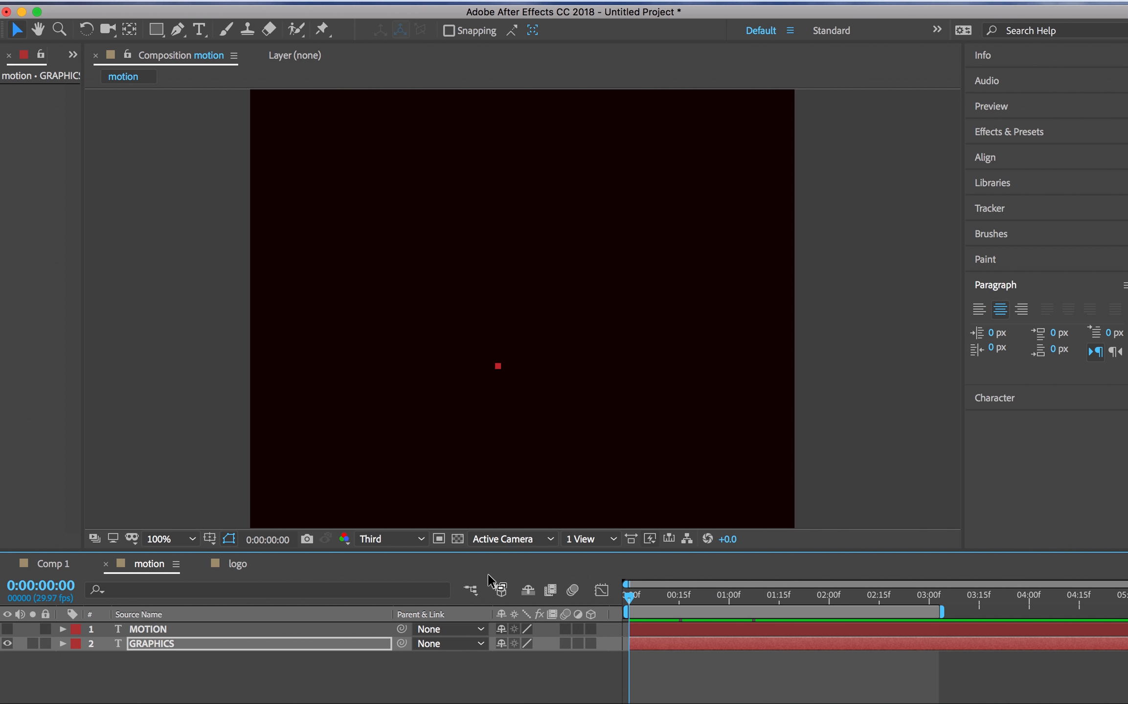
click(7, 629)
key(space)
key(space)
key(space)
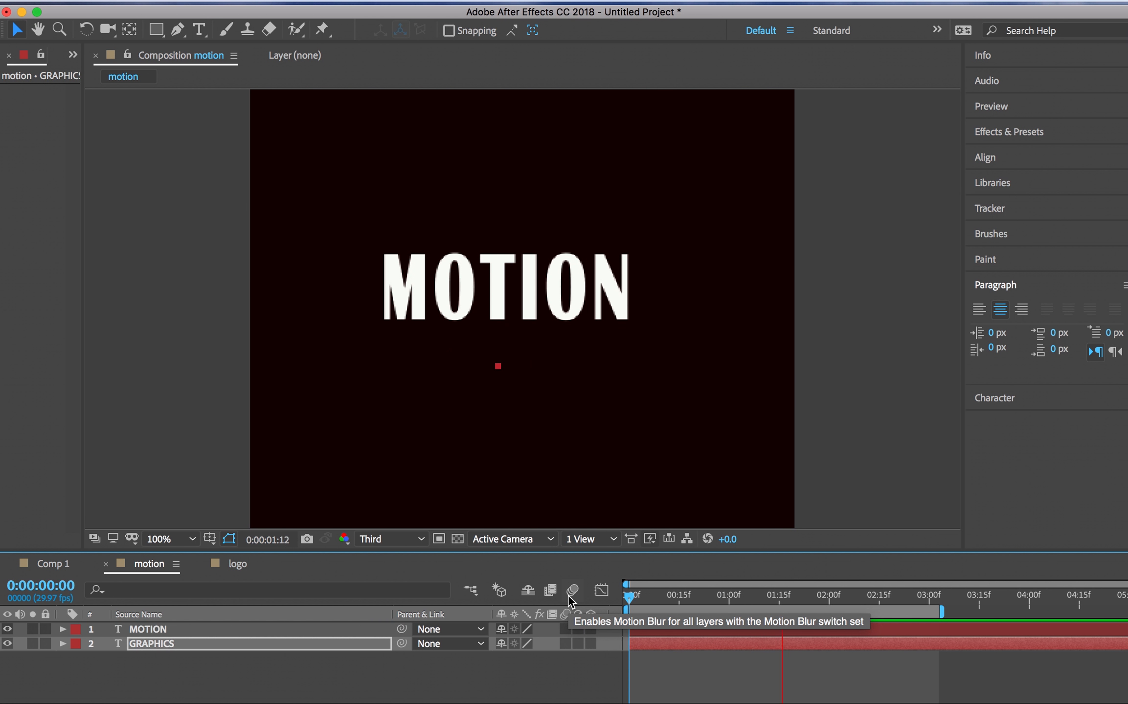
key(space)
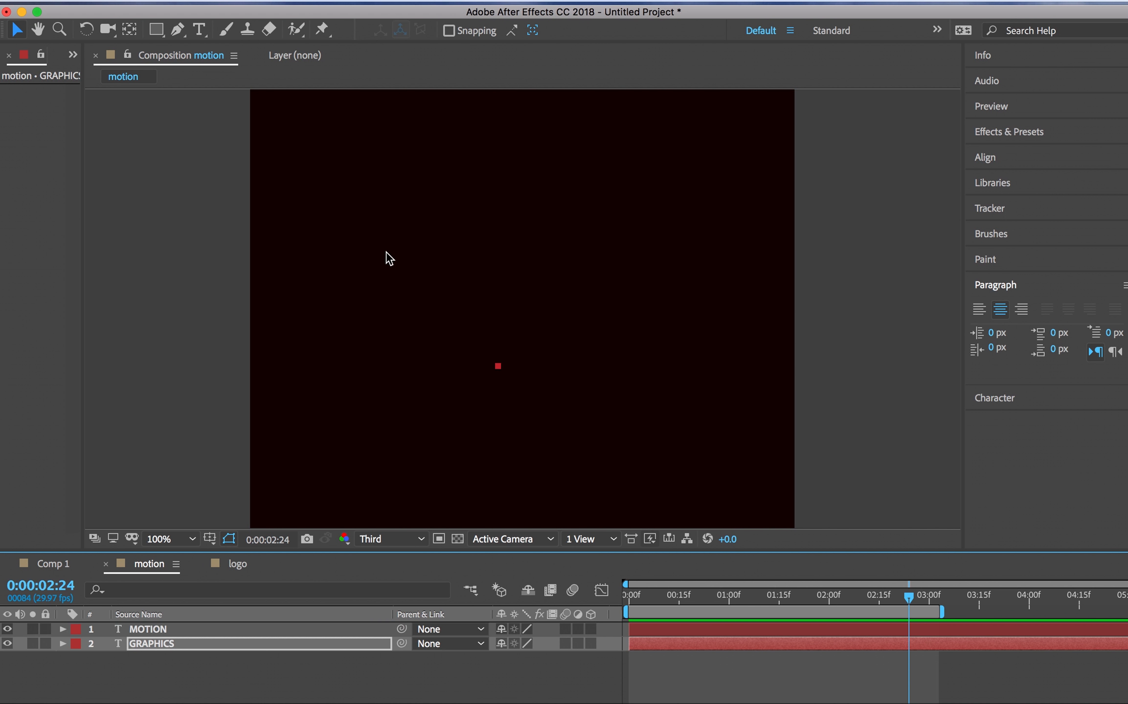
Open the logo composition from the project and enlarge the timeline area to show all six of its layers.
click(74, 55)
click(74, 54)
click(74, 54)
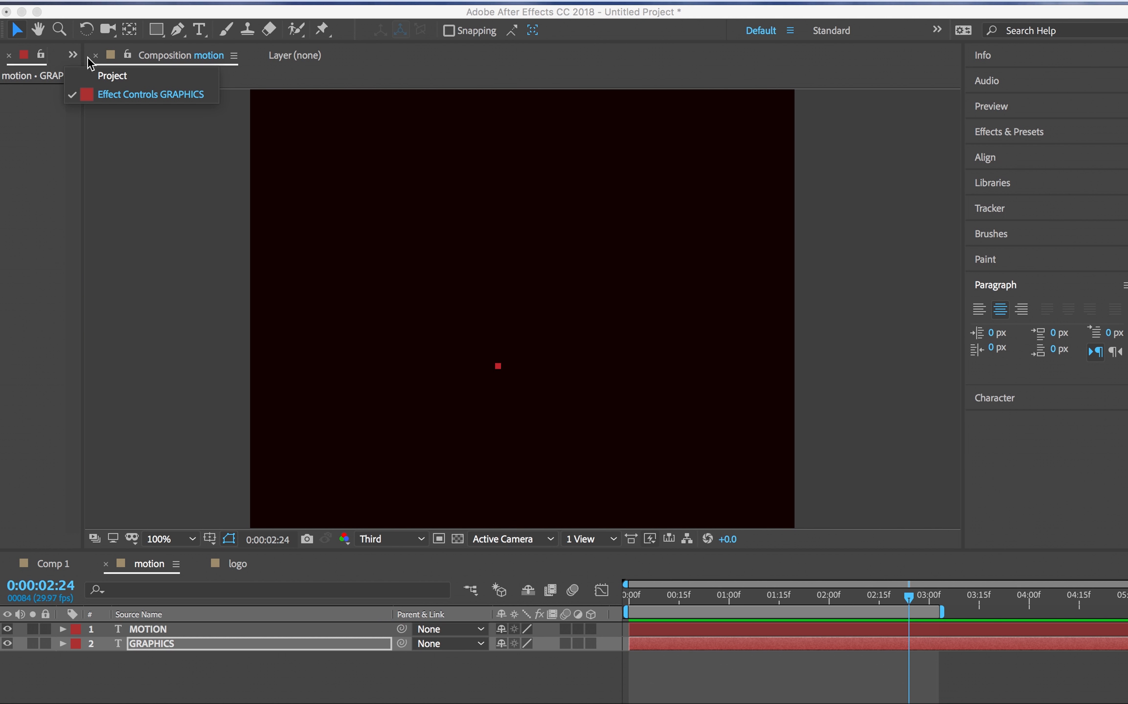
click(112, 76)
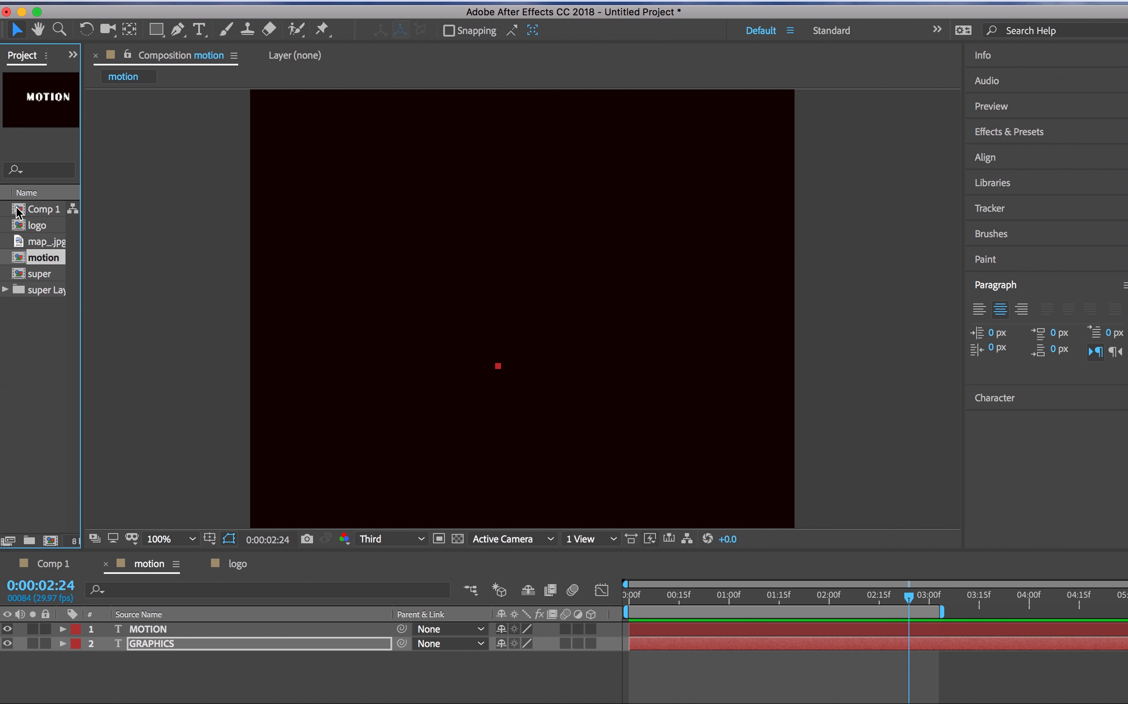
double_click(19, 228)
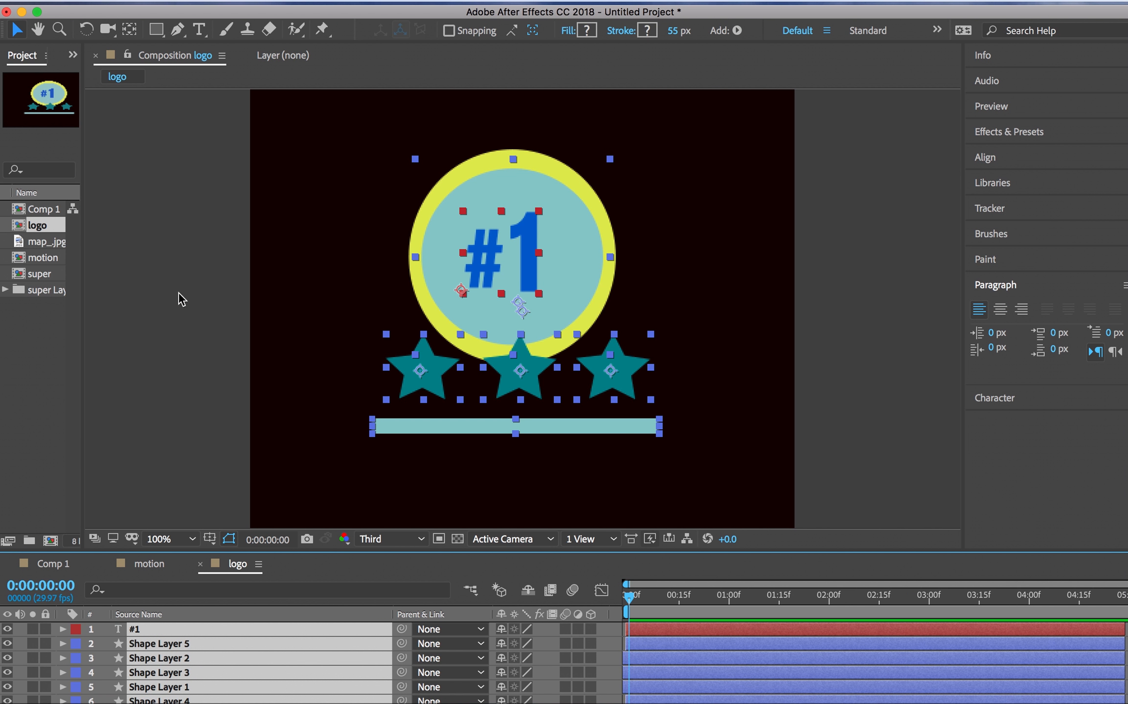
click(207, 311)
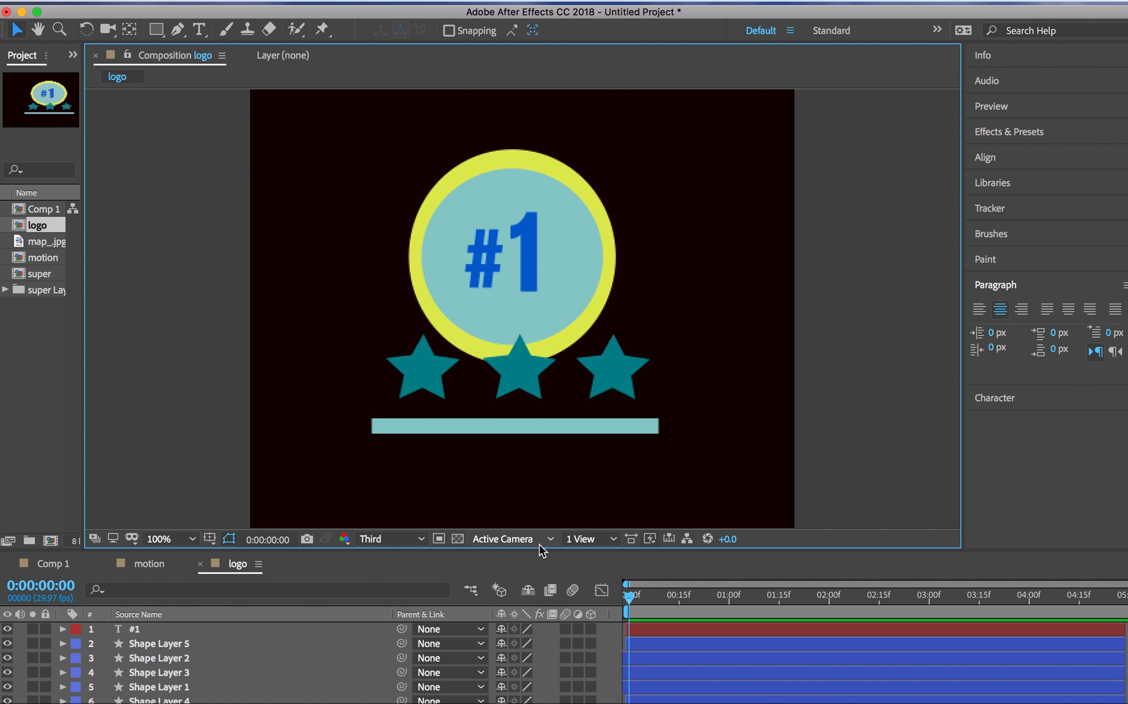
drag(538, 549, 535, 465)
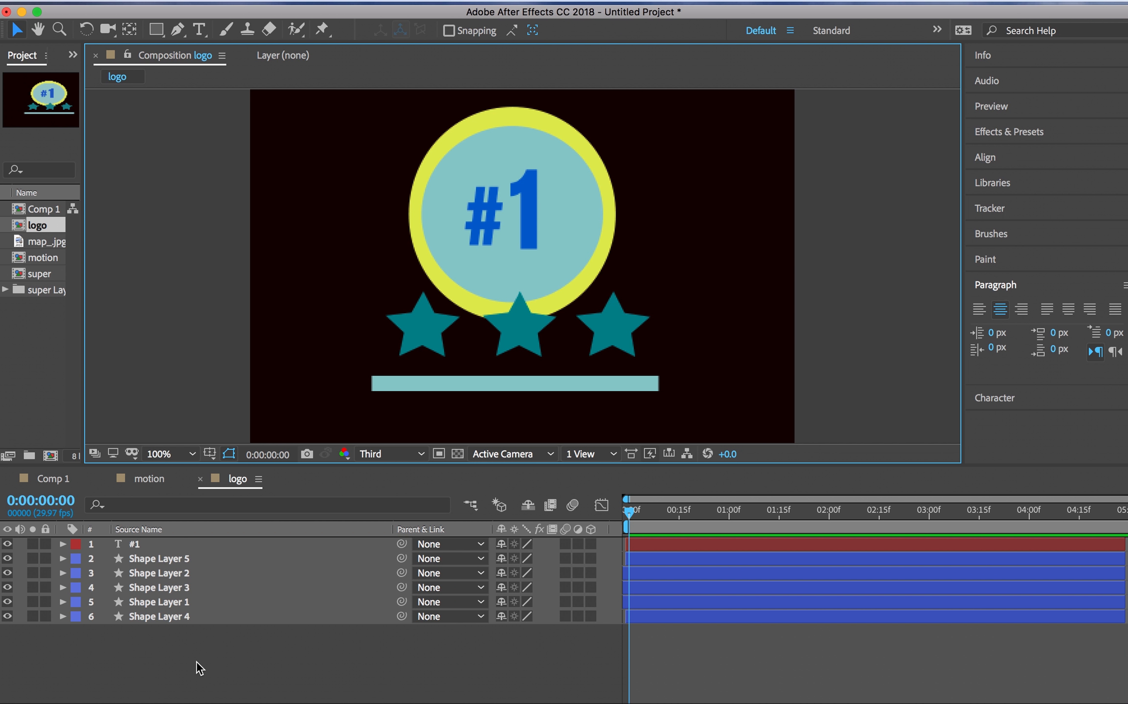
Move the anchor points of the #1 text and the yellow-ringed circle to the centers of their objects with the Pan Behind tool.
drag(197, 661, 263, 489)
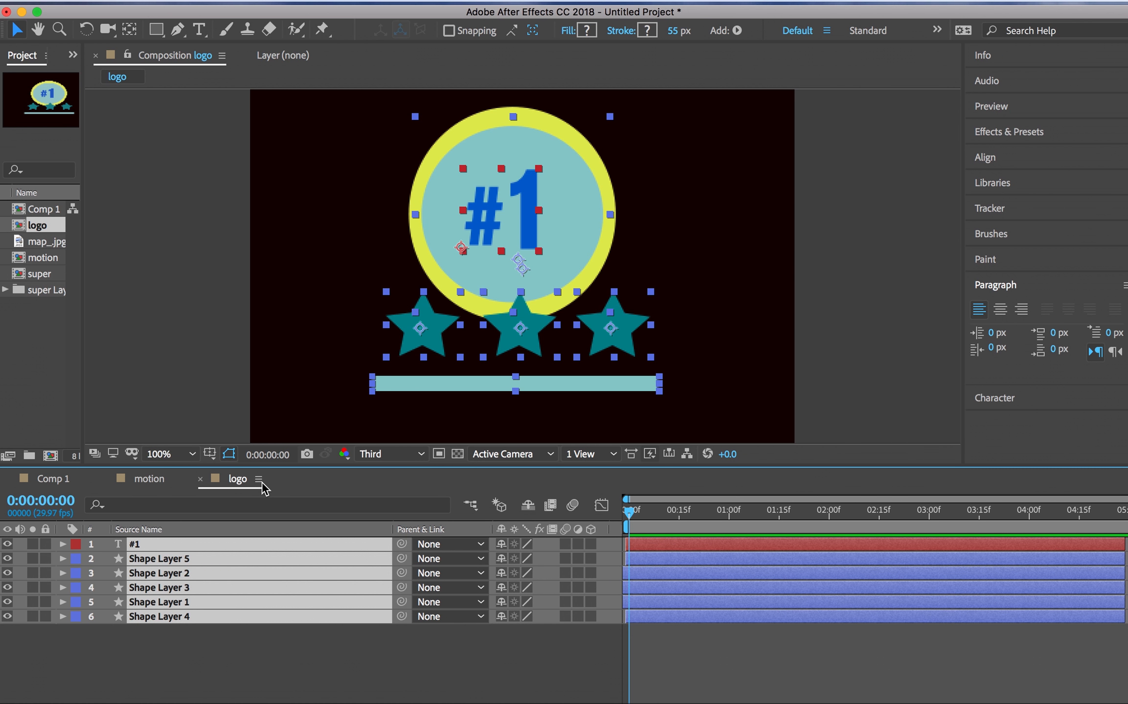
click(673, 252)
click(522, 241)
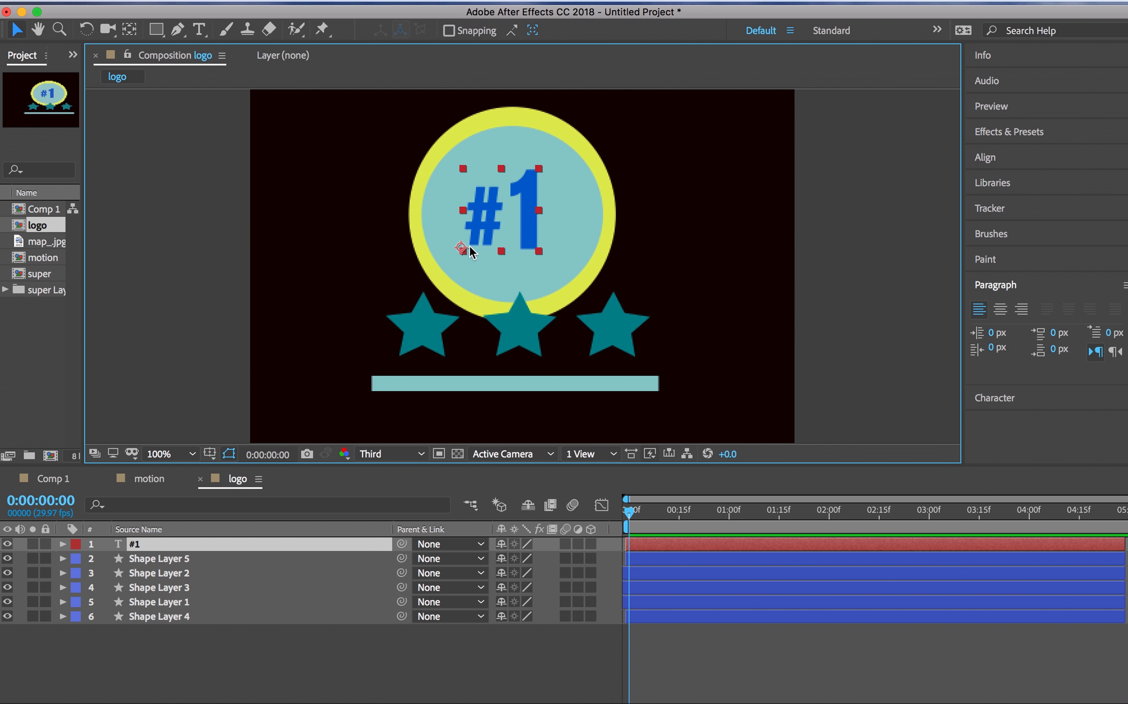
click(129, 29)
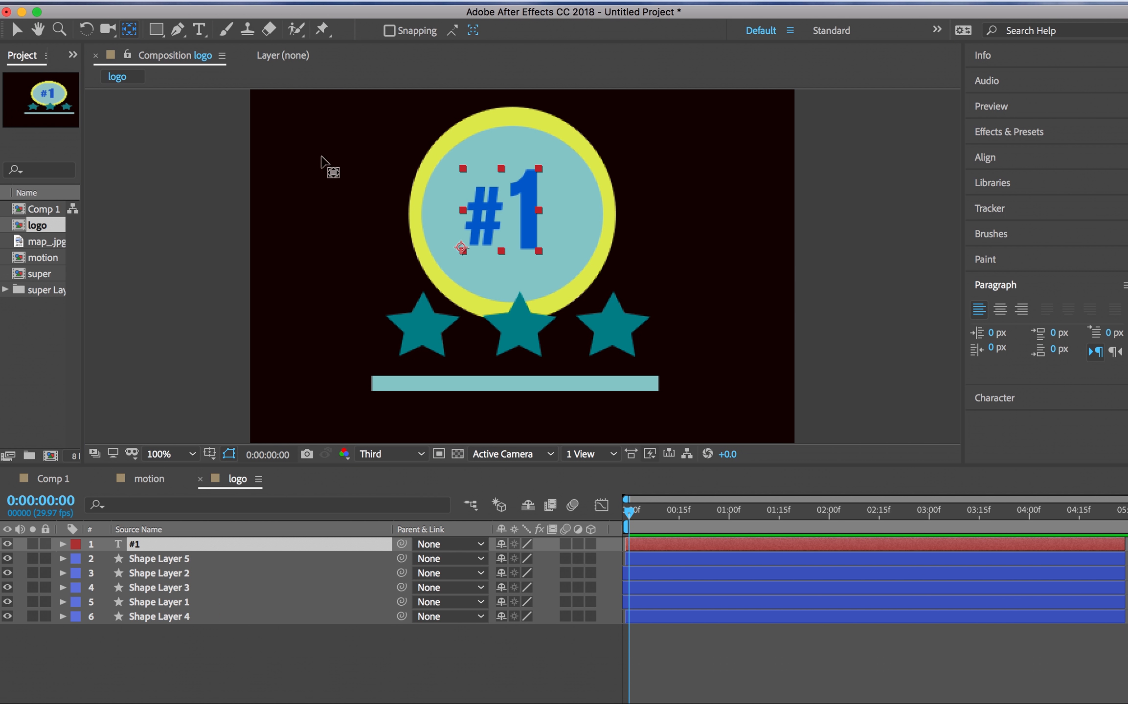
drag(461, 249, 508, 216)
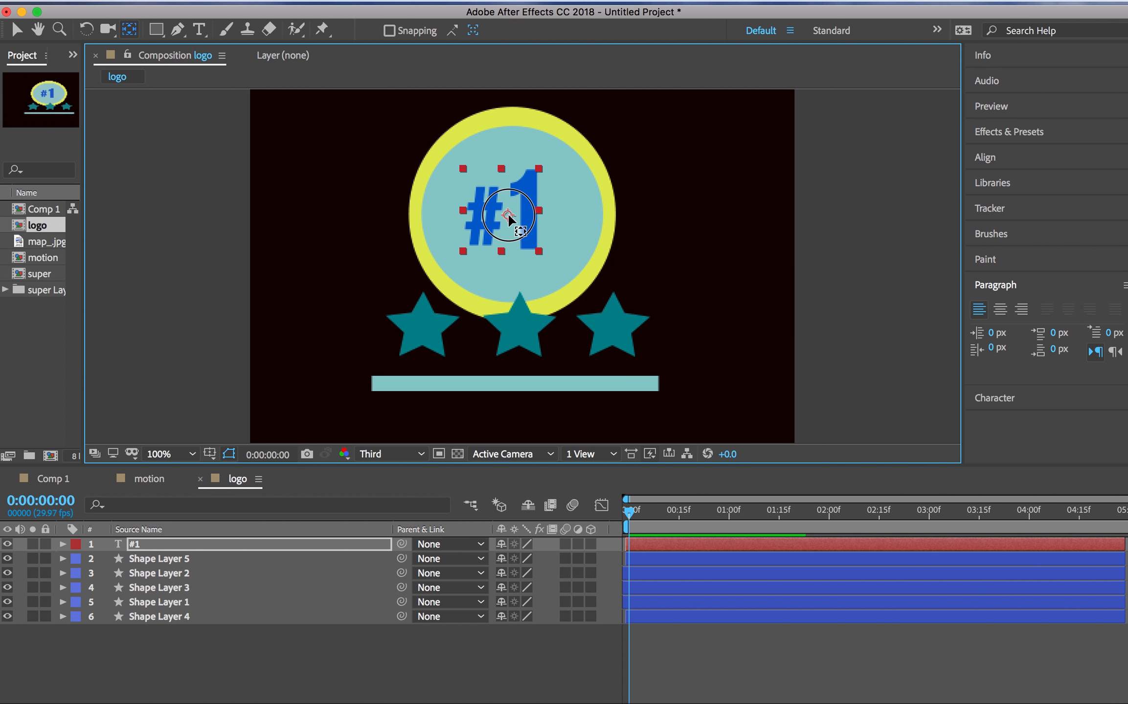
click(582, 207)
drag(519, 262, 514, 223)
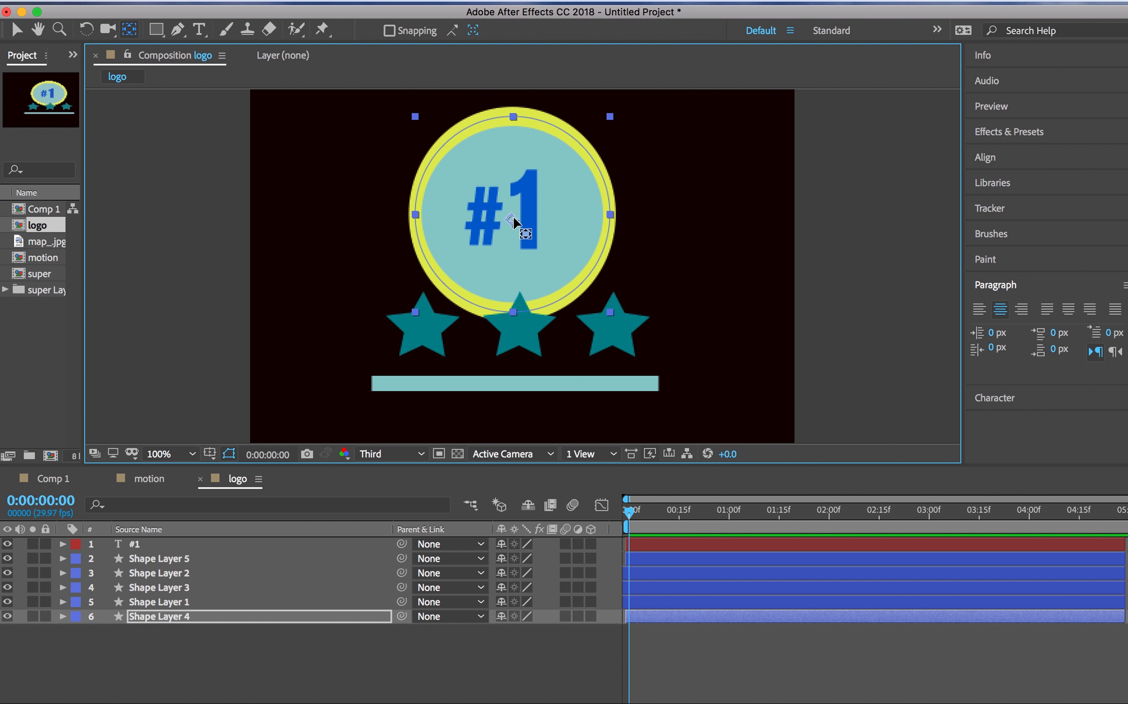
Examine where the anchor points of the stars and the horizontal bar sit in the logo.
click(433, 325)
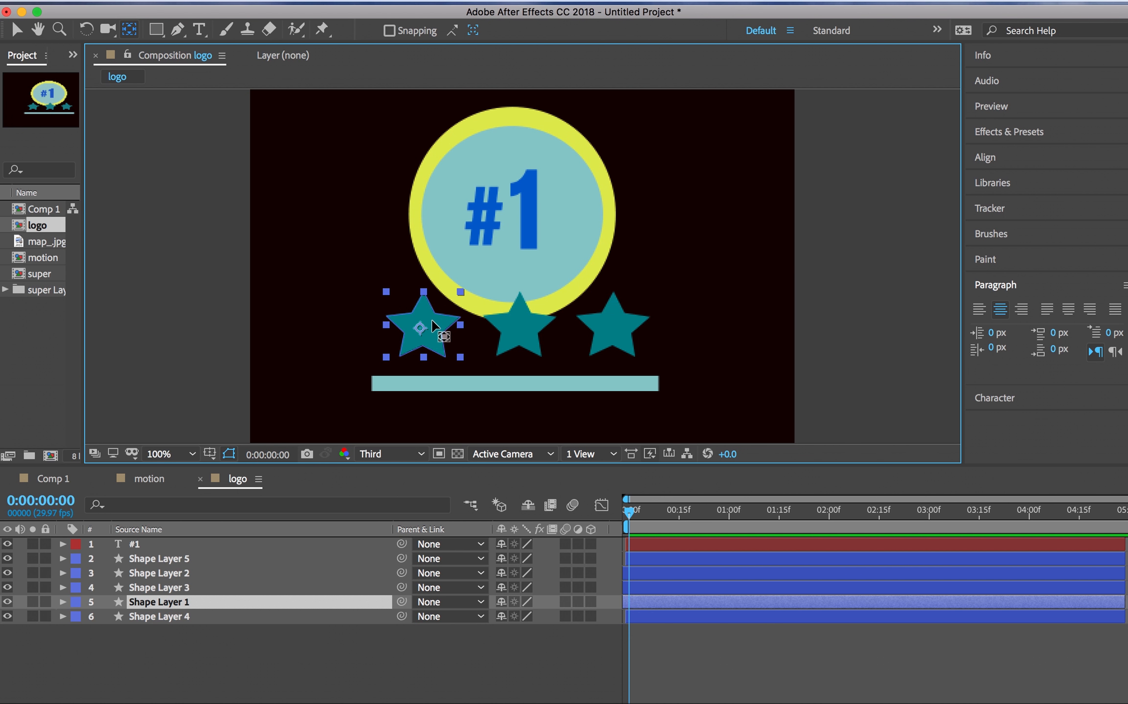
click(520, 328)
click(518, 386)
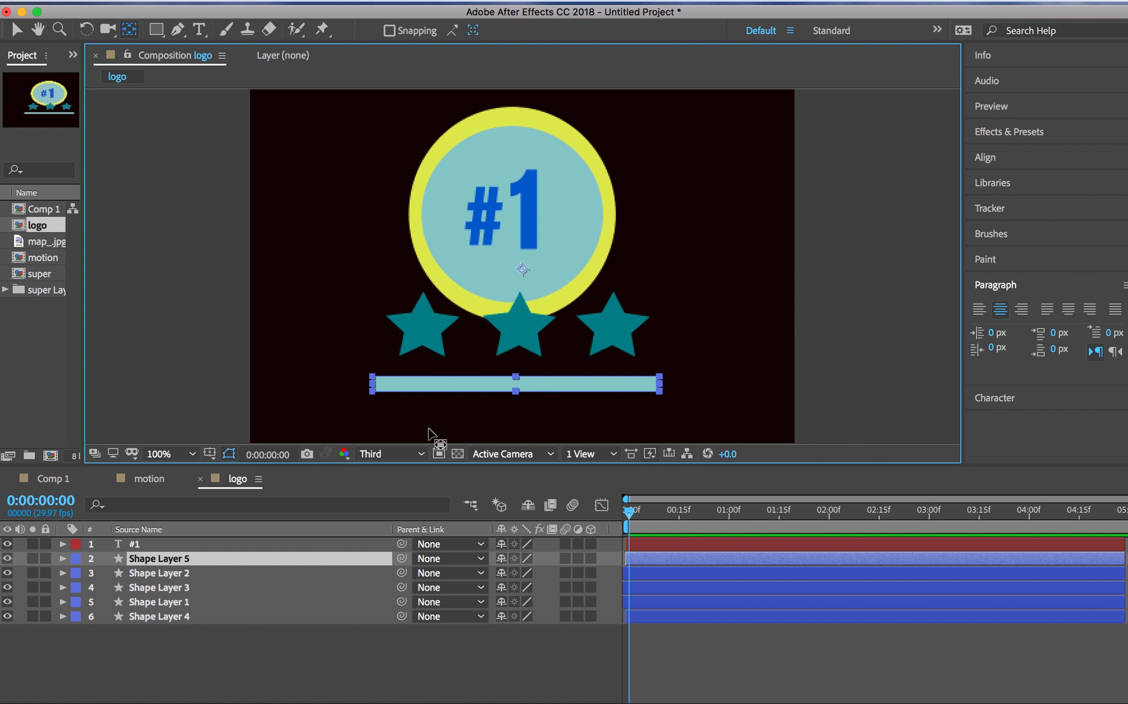
scroll(445, 389, down, 1)
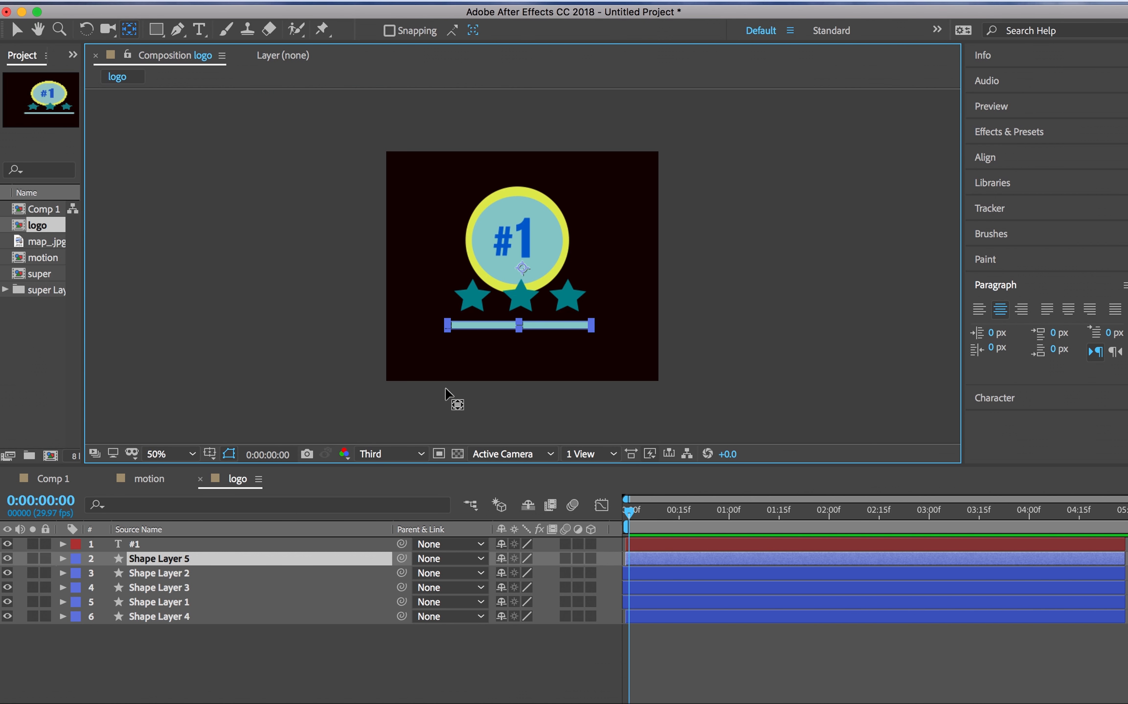
scroll(446, 391, up, 2)
scroll(446, 393, down, 1)
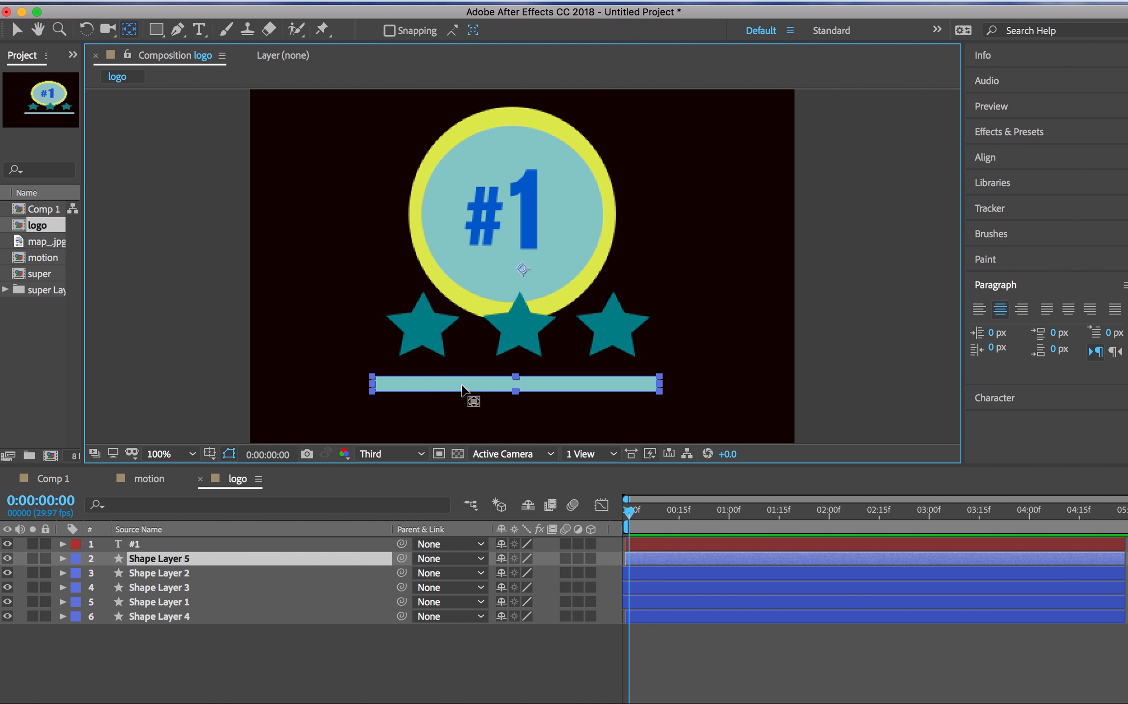
click(471, 408)
click(477, 388)
mouse_move(614, 509)
mouse_down()
mouse_move(734, 509)
mouse_move(607, 506)
mouse_up()
click(360, 653)
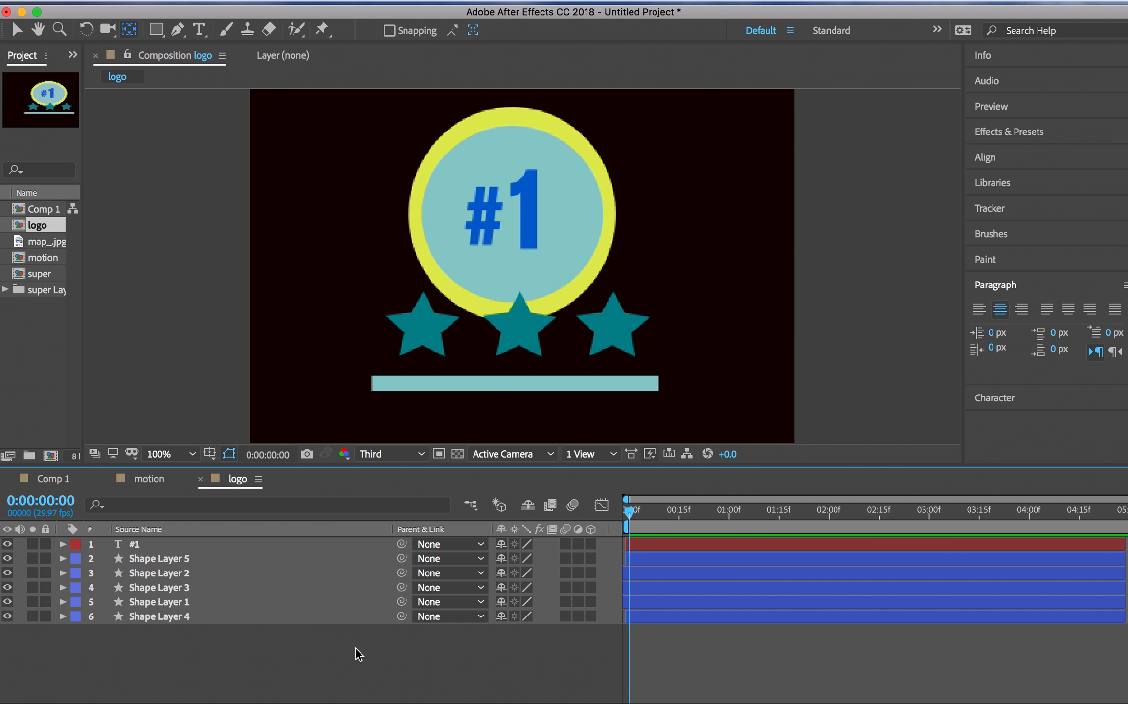
click(304, 619)
click(323, 566)
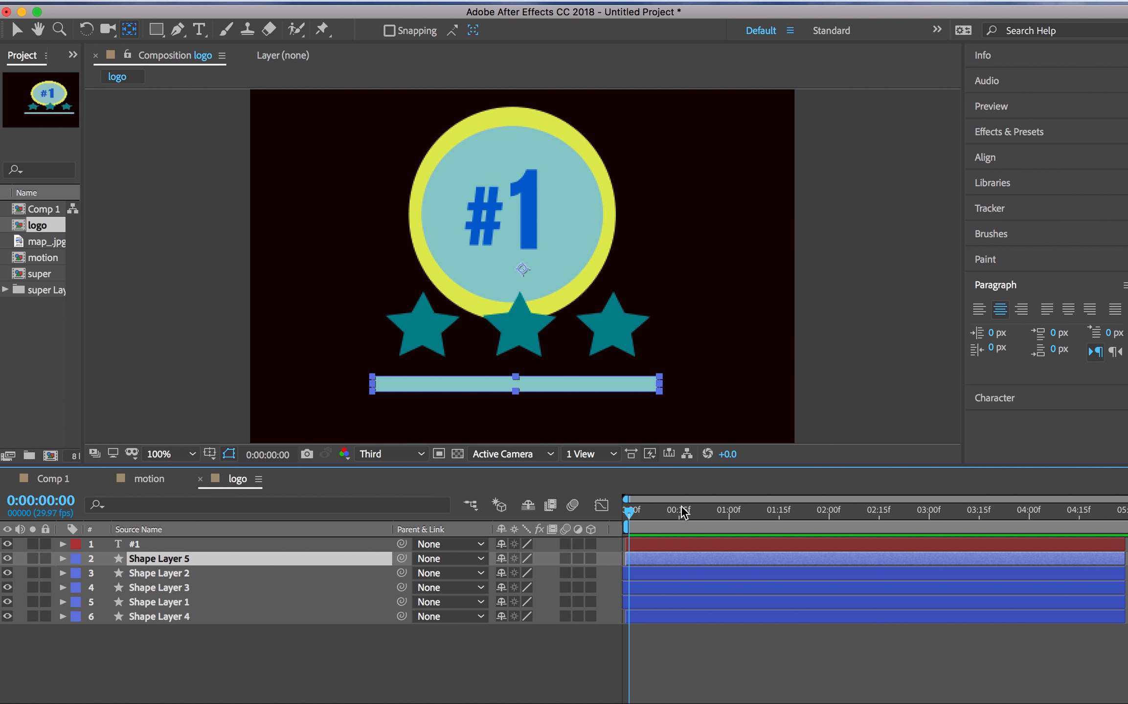
Apply the "small bounce in.ffx" preset to all six logo layers at 0:00:00:13.
drag(634, 514, 677, 514)
drag(196, 673, 324, 500)
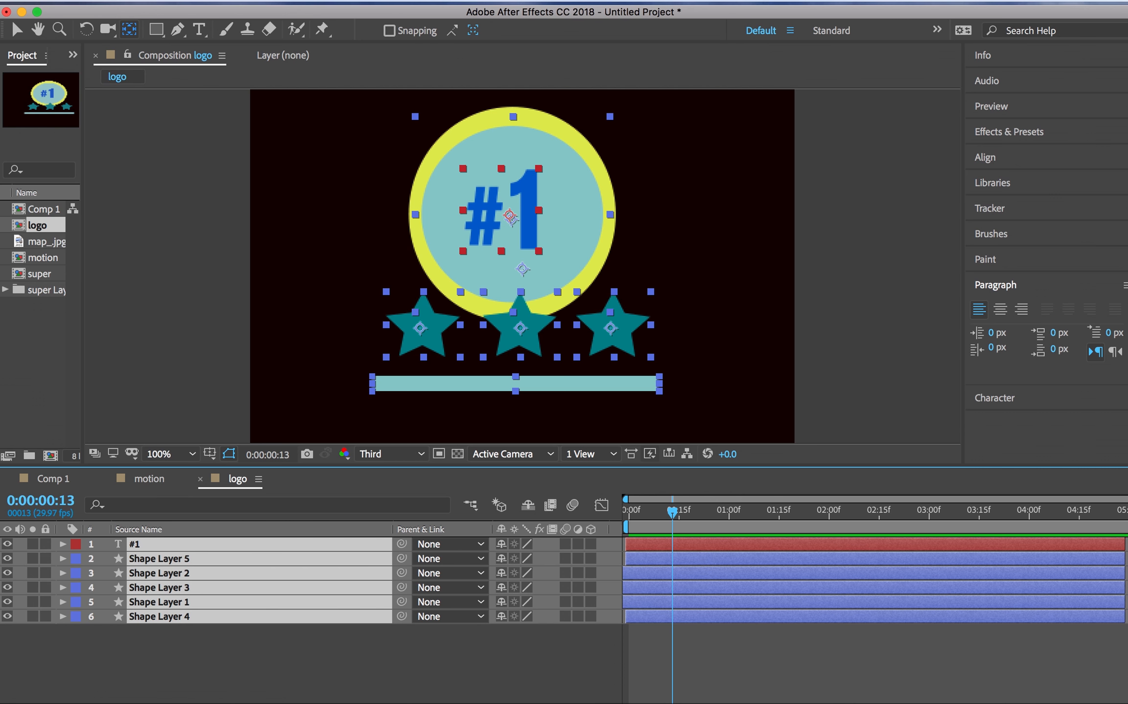
click(418, 2)
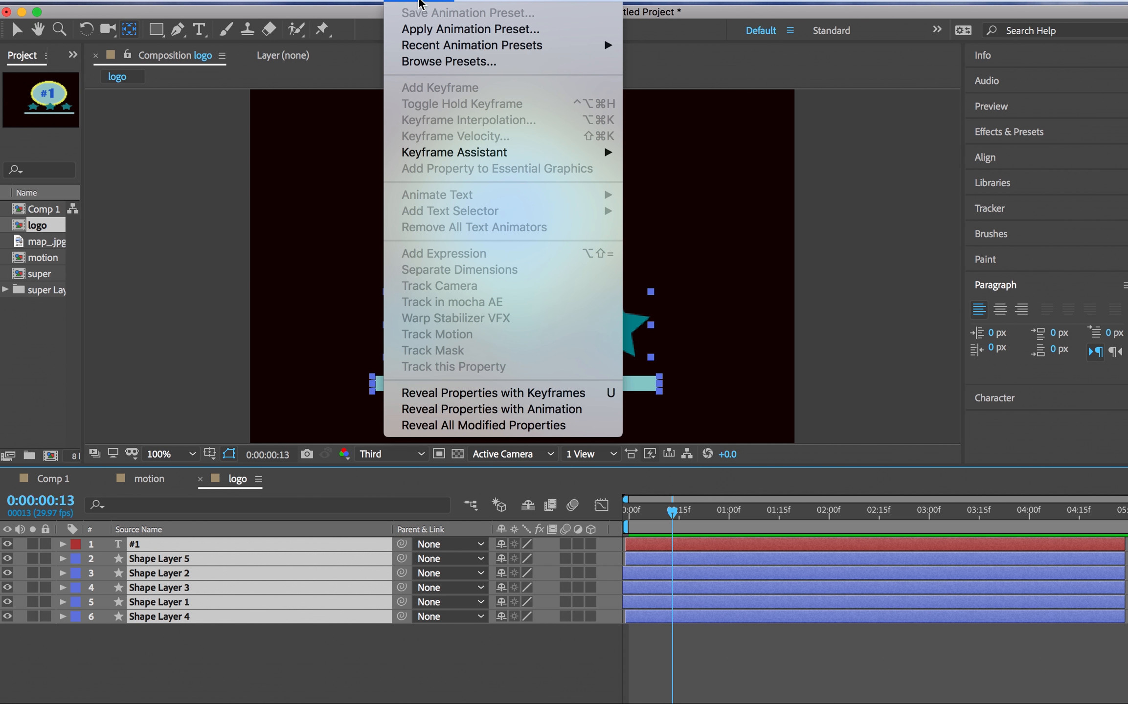
click(431, 27)
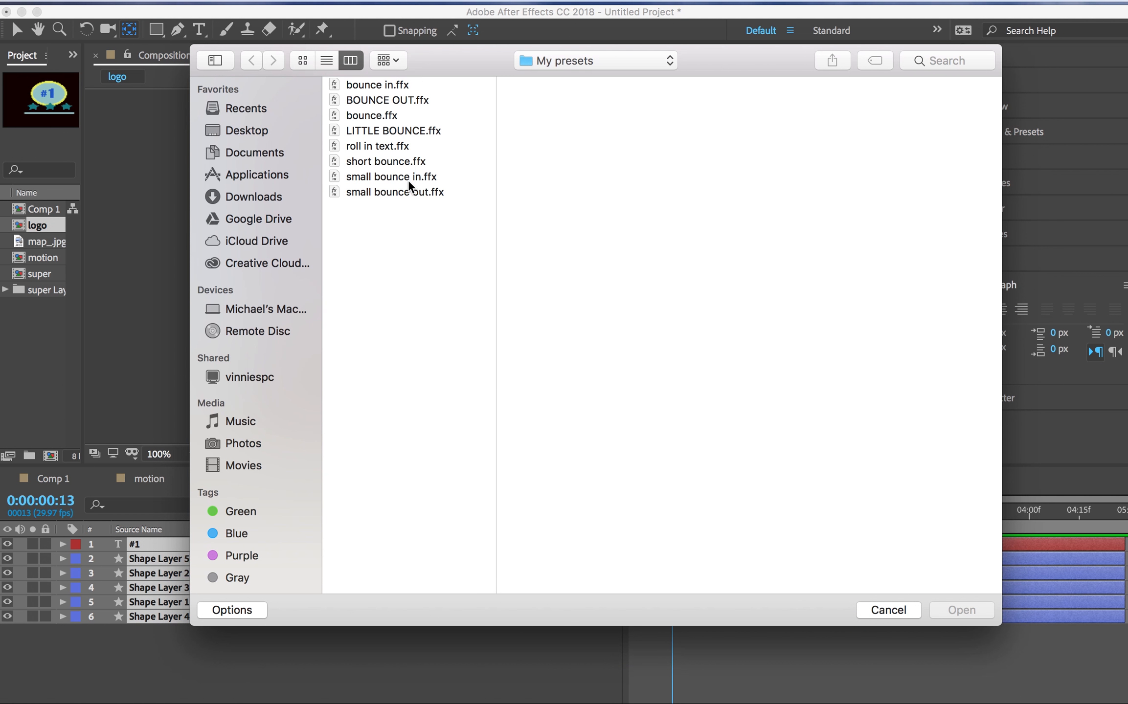
click(408, 177)
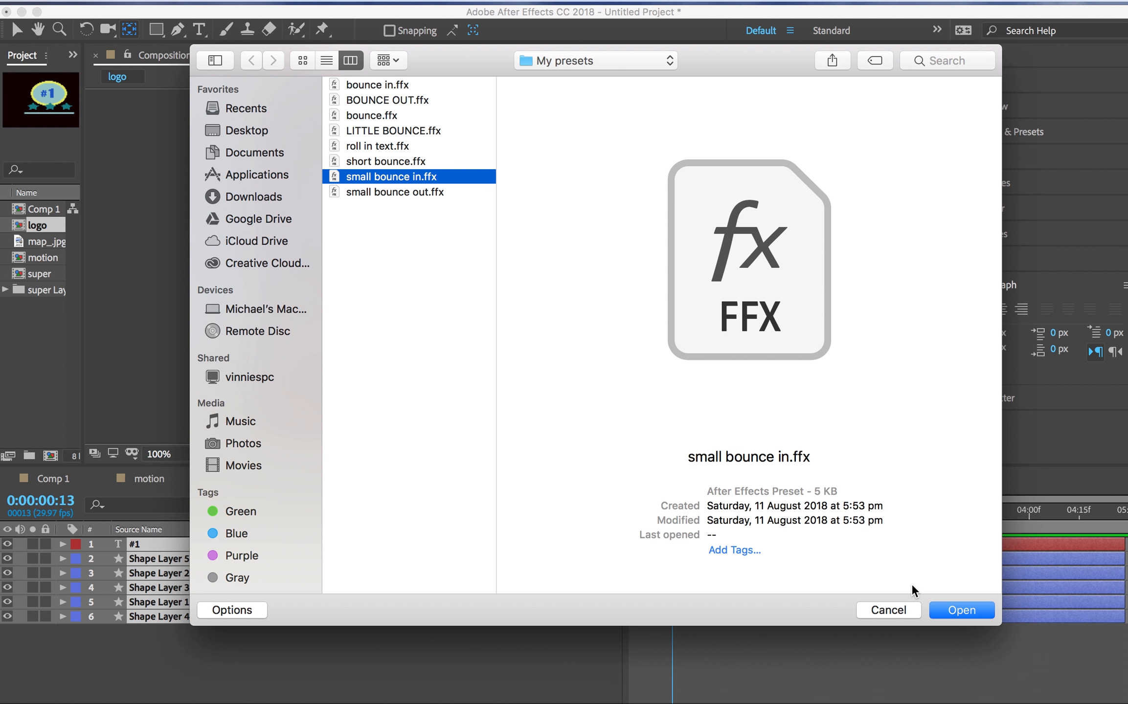
click(959, 611)
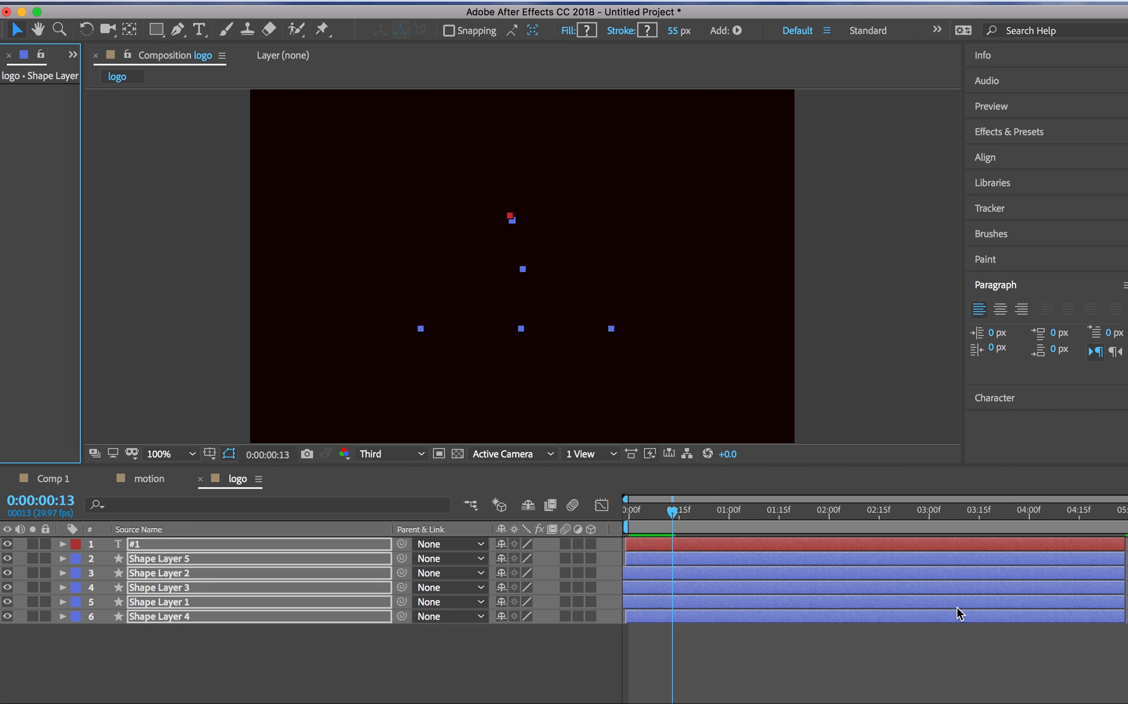
Apply the "small bounce out.ffx" preset from the My presets folder to all six logo layers at 0:00:02:01.
drag(672, 511, 811, 513)
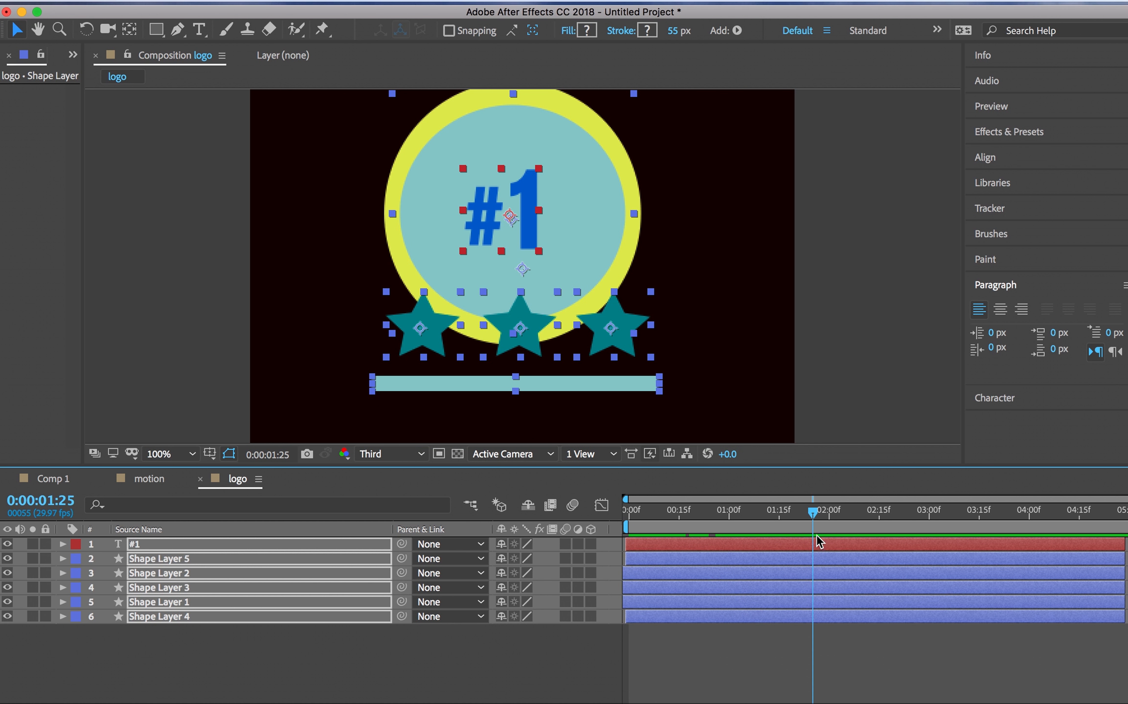
mouse_move(815, 513)
mouse_down()
mouse_move(834, 512)
mouse_move(804, 513)
mouse_move(834, 513)
mouse_up()
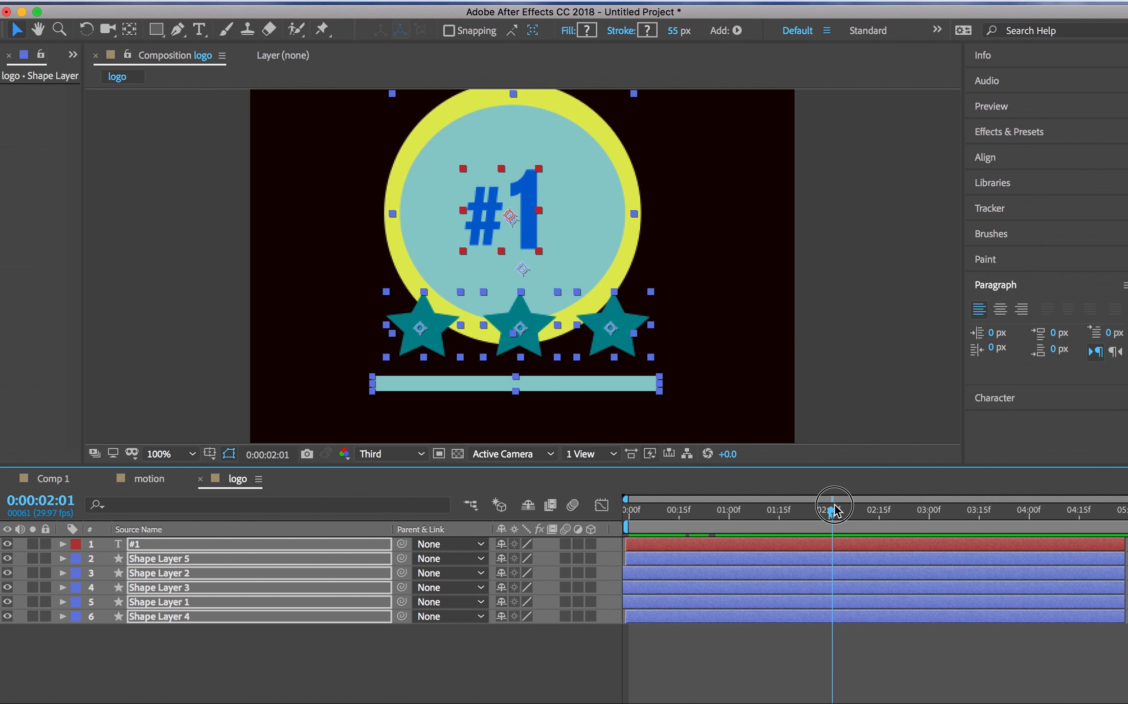
drag(287, 651, 352, 565)
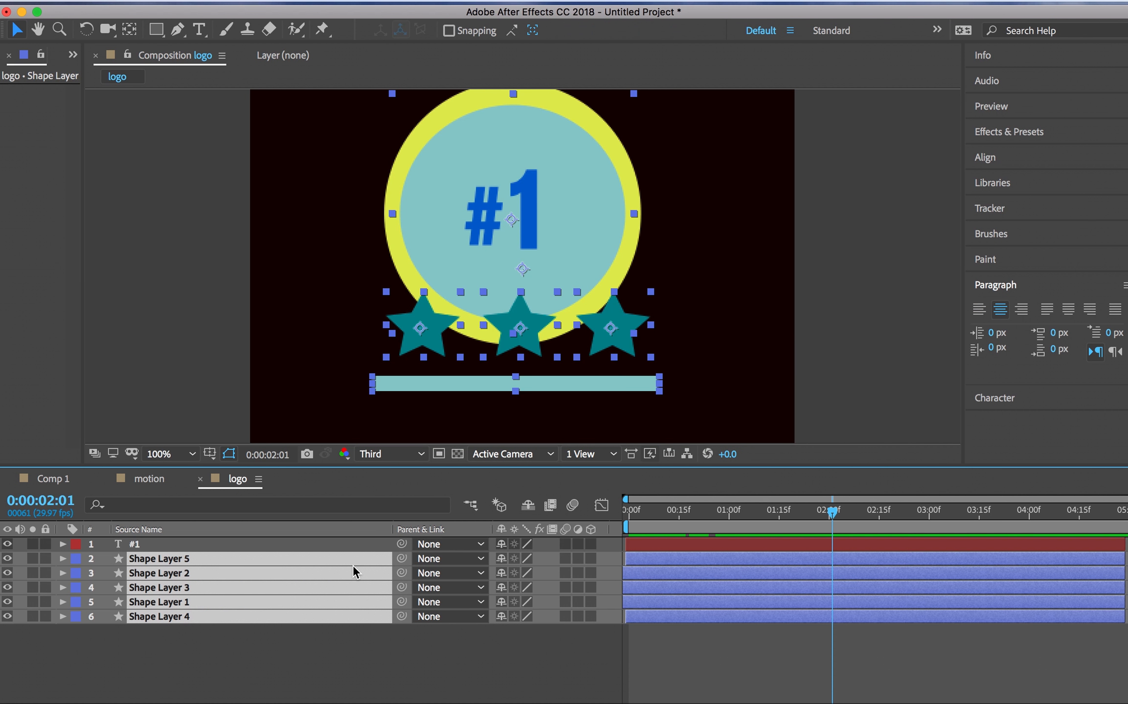
drag(289, 649, 390, 495)
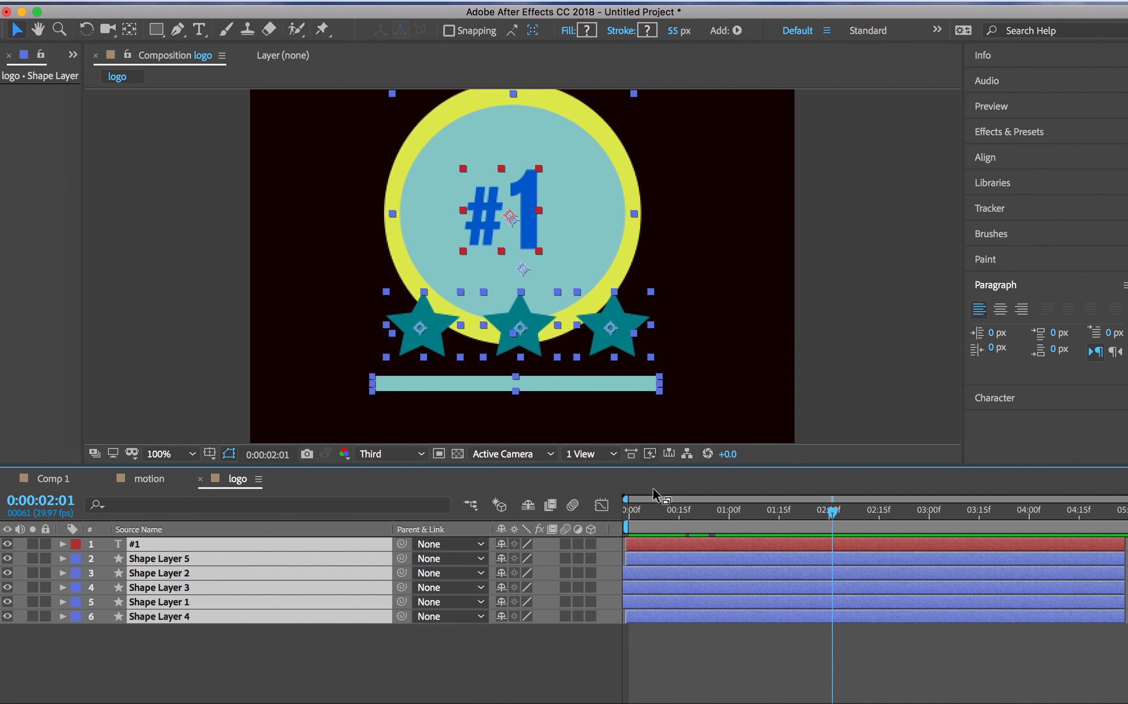
click(422, 1)
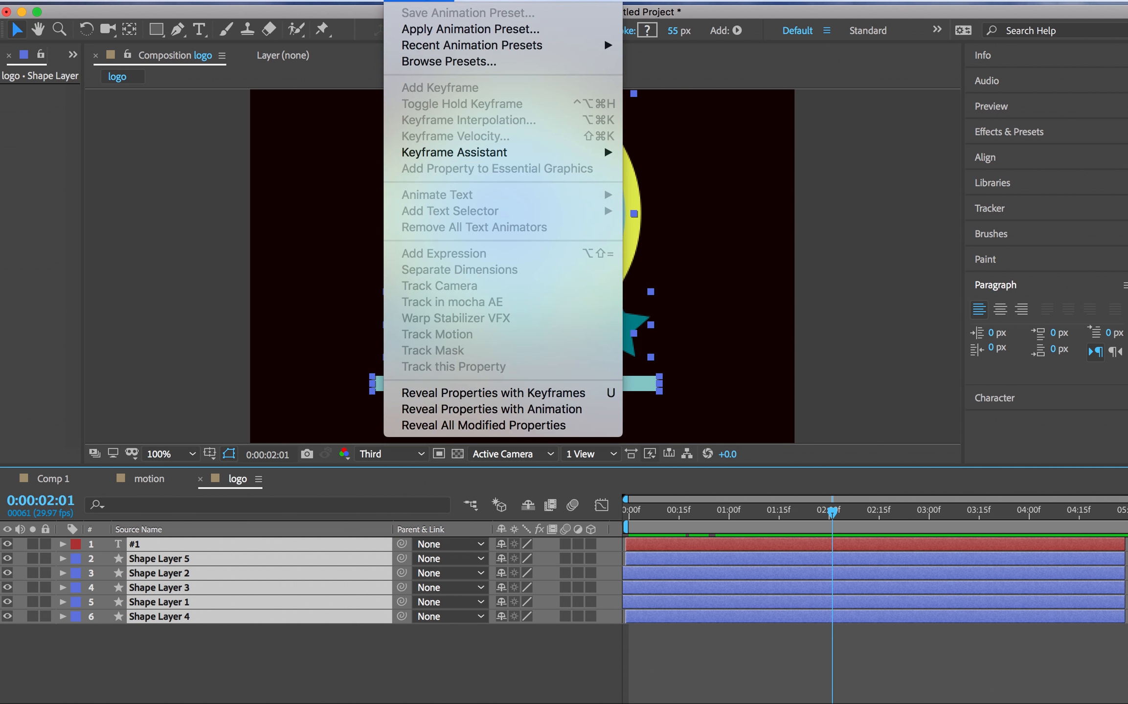
click(438, 30)
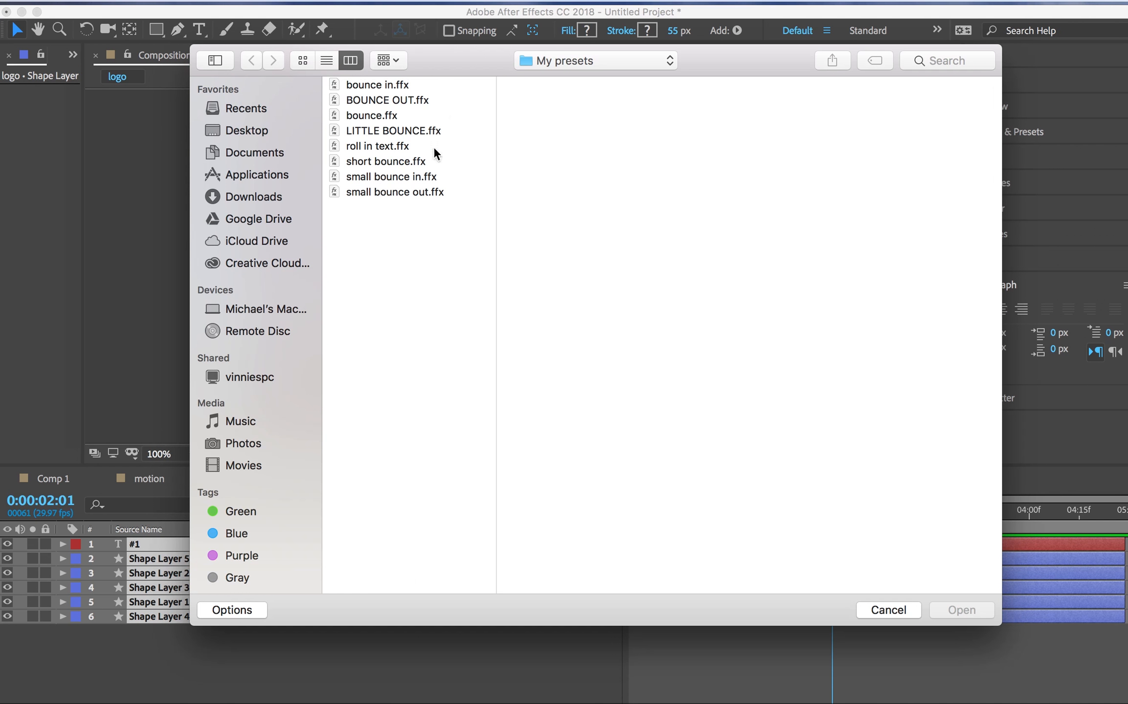
click(398, 192)
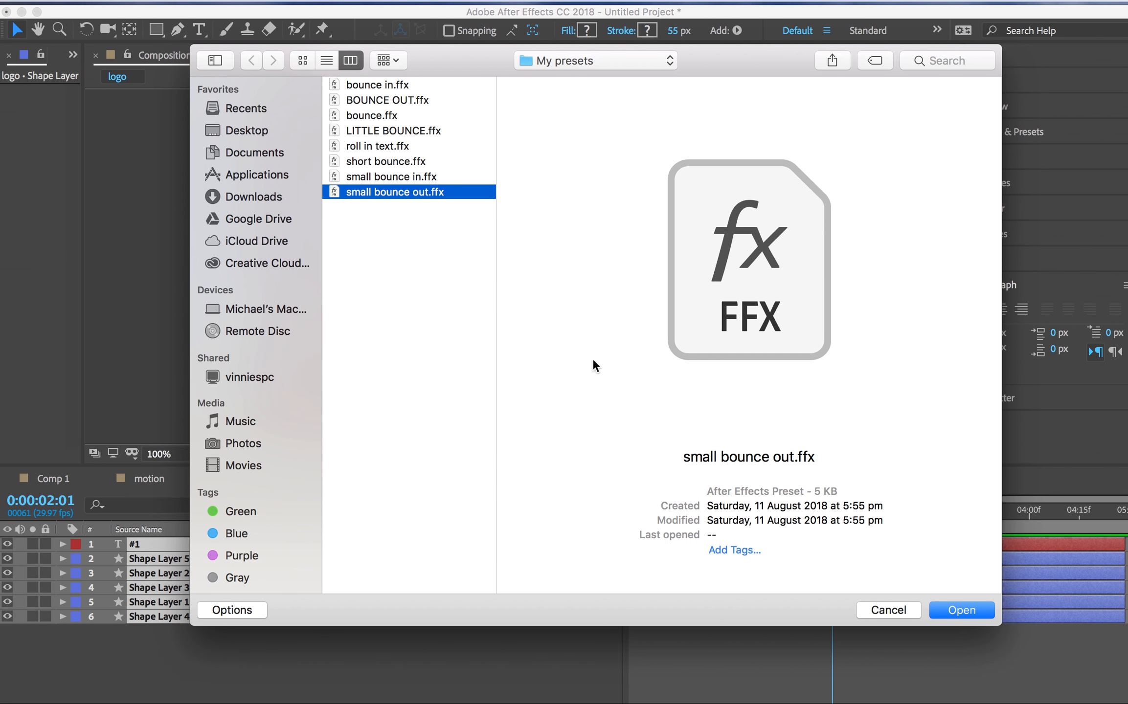
click(963, 606)
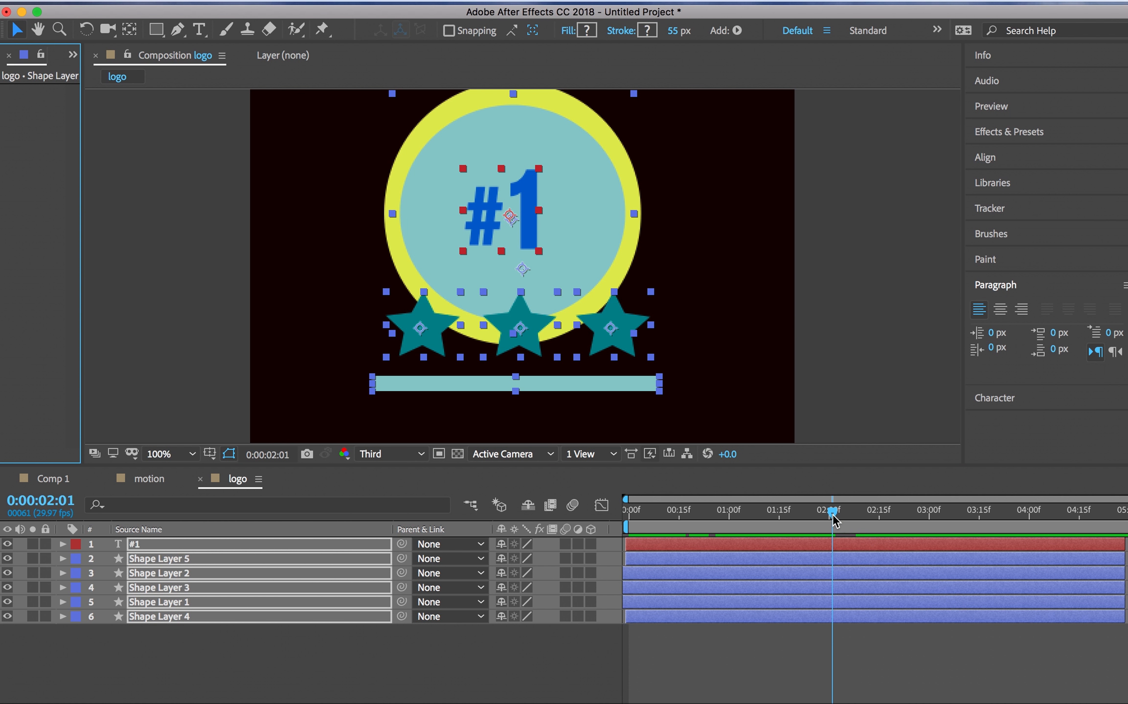
Deselect the logo layers and preview the animation from 0:00:00:00.
drag(834, 521, 591, 533)
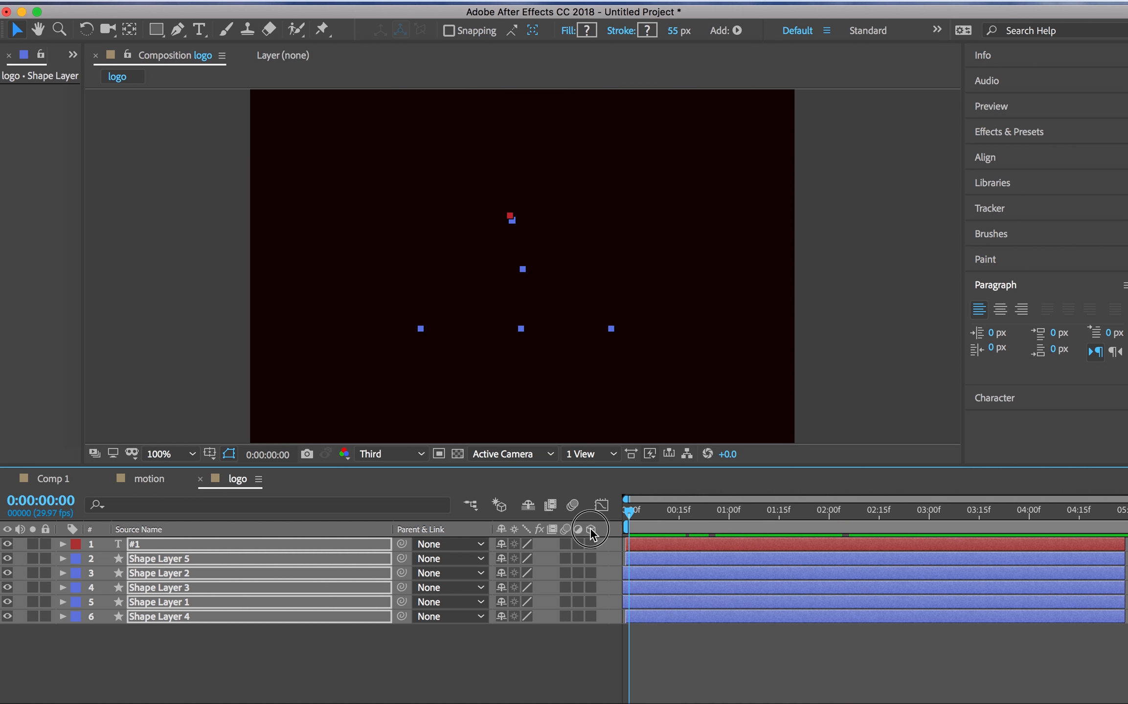
click(444, 652)
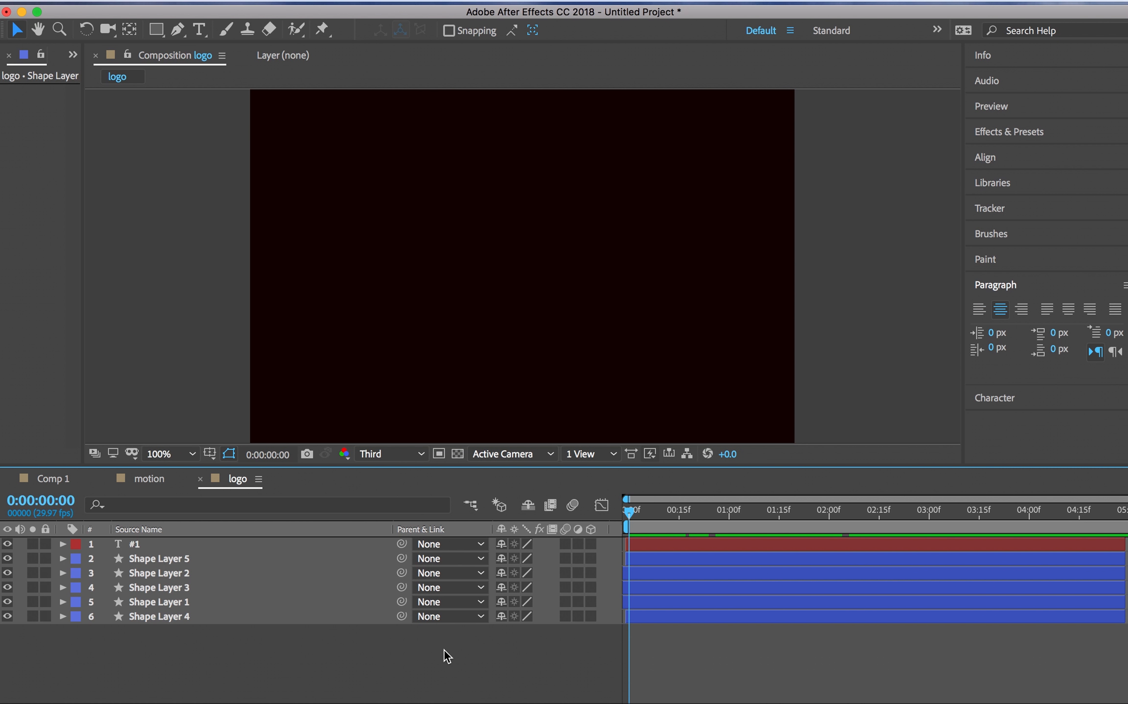
key(space)
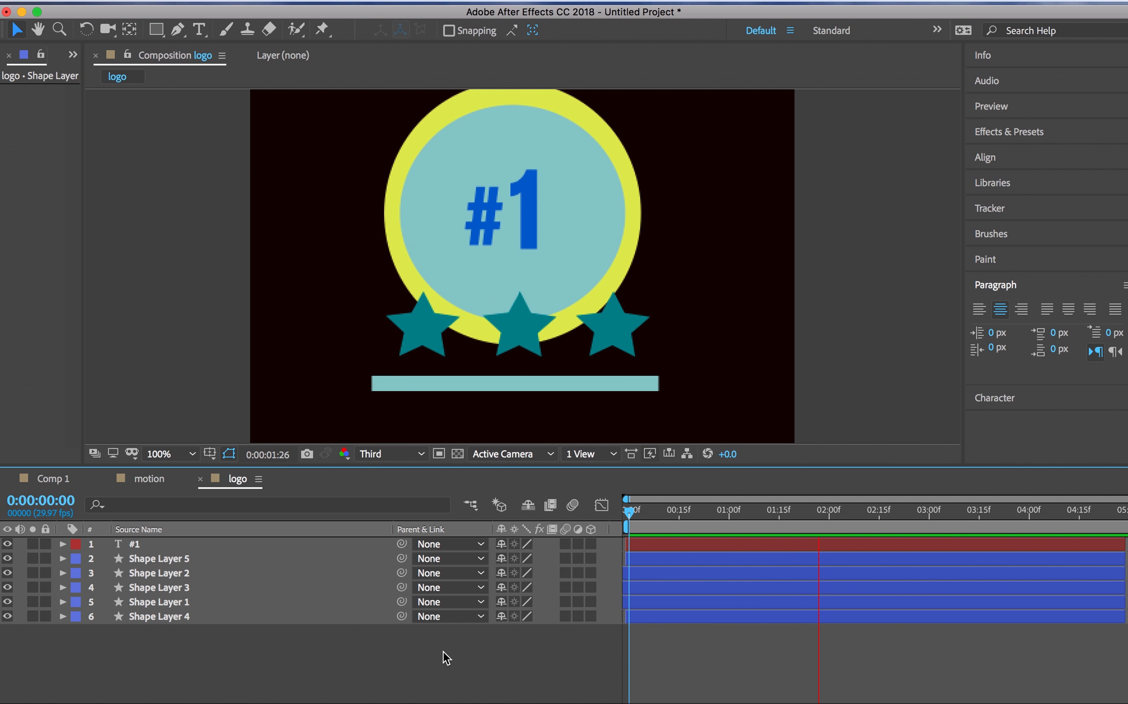
End the logo composition's work area at 0:00:02:13.
click(956, 510)
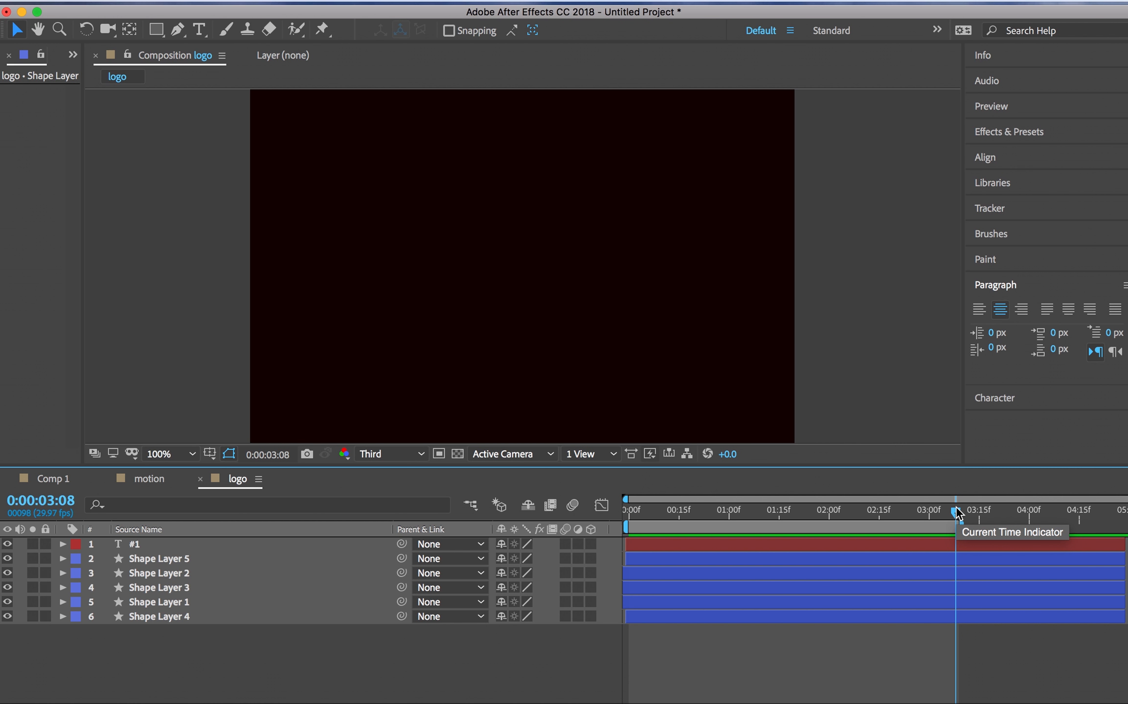
drag(956, 511, 874, 518)
key(n)
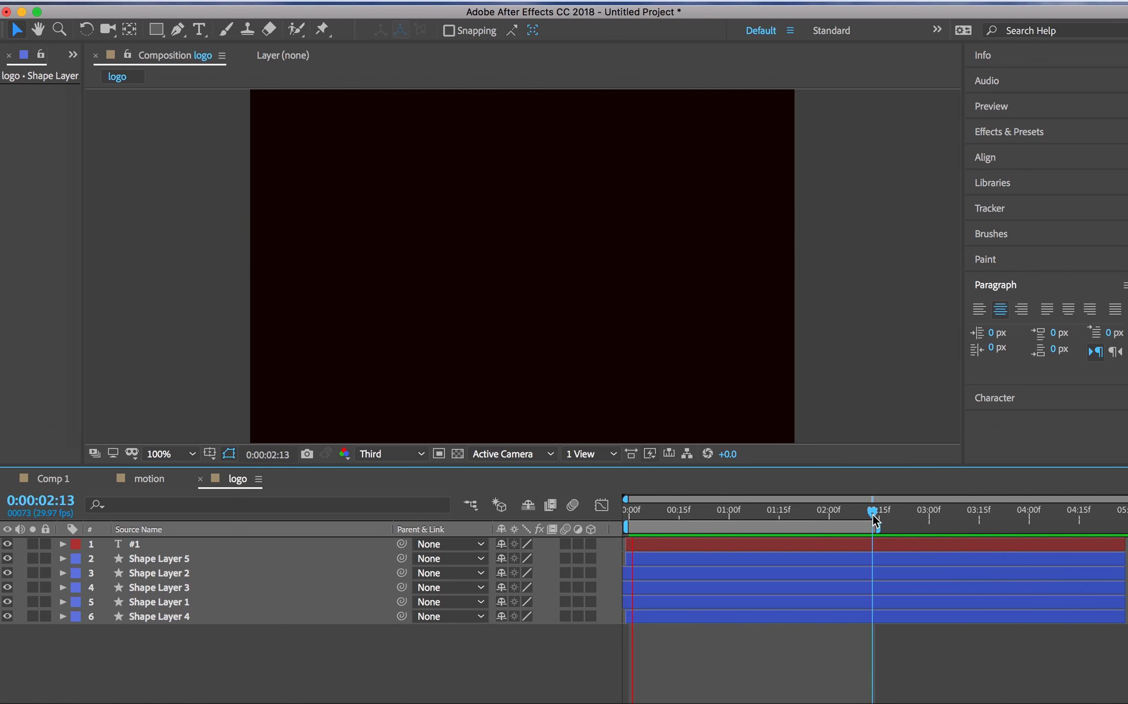